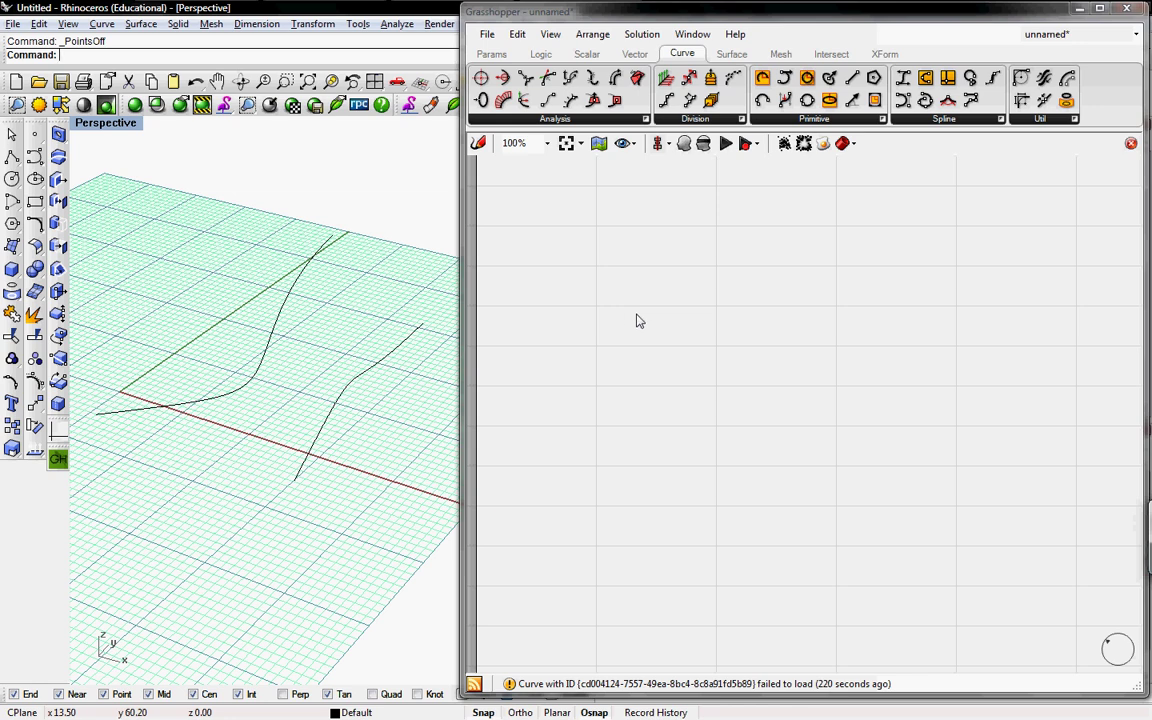
pyautogui.moveTo(385, 432)
pyautogui.mouseDown(button='right')
pyautogui.moveTo(357, 411)
pyautogui.moveTo(347, 347)
pyautogui.moveTo(416, 350)
pyautogui.moveTo(450, 374)
pyautogui.moveTo(404, 406)
pyautogui.moveTo(332, 378)
pyautogui.moveTo(329, 360)
pyautogui.moveTo(382, 420)
pyautogui.moveTo(424, 417)
pyautogui.moveTo(388, 417)
pyautogui.mouseUp(button='right')
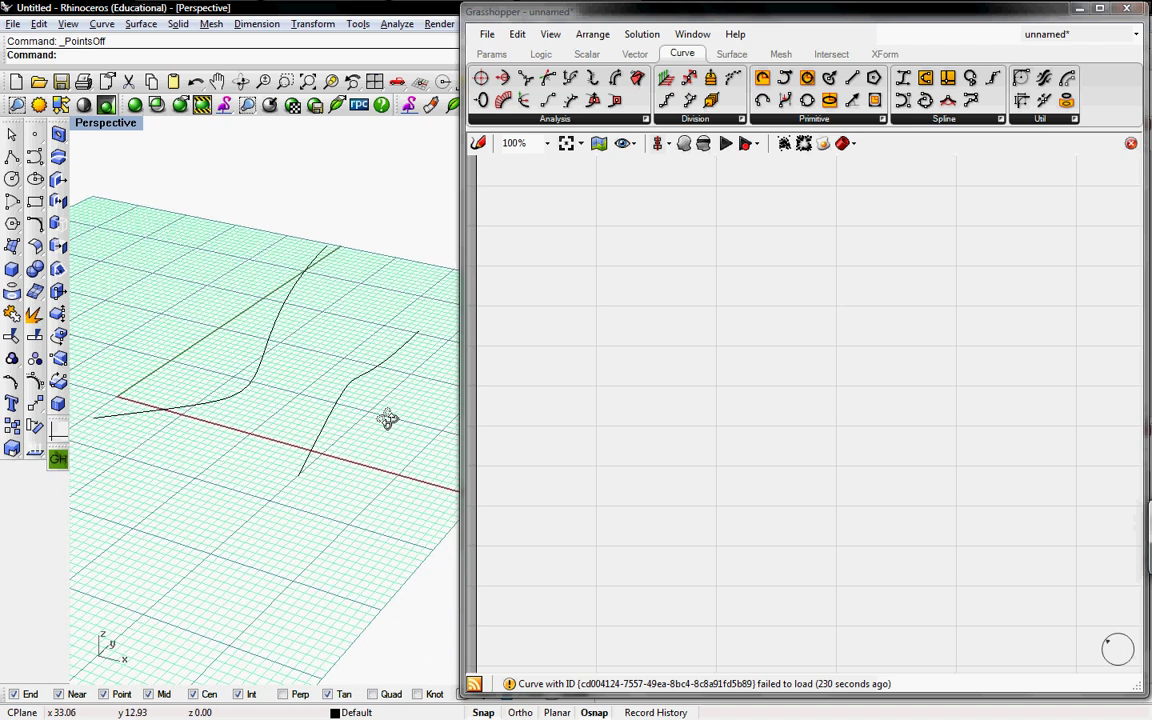
pyautogui.click(547, 223)
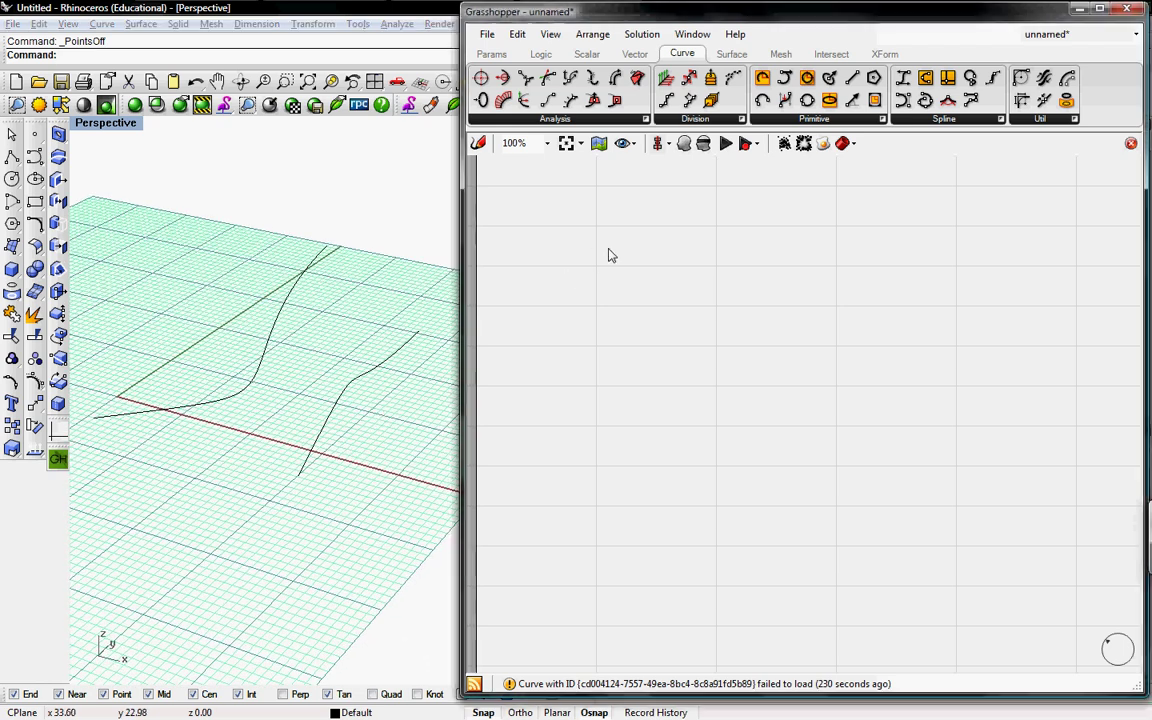
pyautogui.click(487, 34)
pyautogui.click(740, 220)
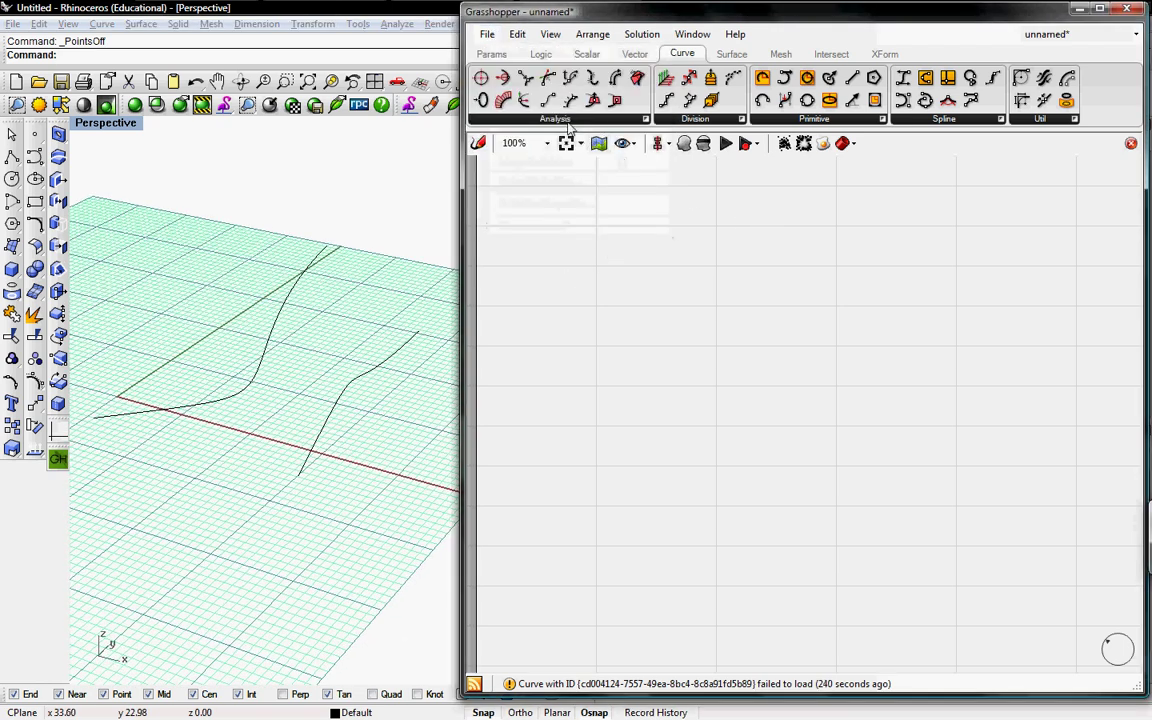
# - Place two Curve parameters on the canvas, one above the other
pyautogui.click(495, 55)
pyautogui.click(476, 118)
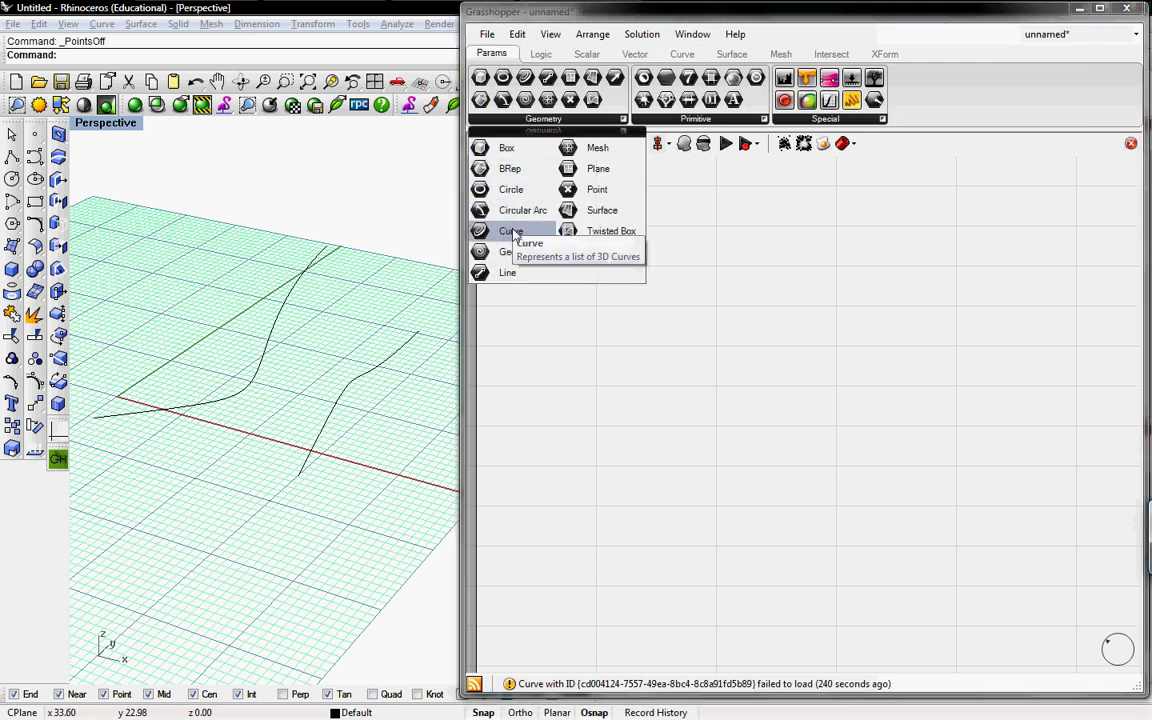
pyautogui.moveTo(480, 231); pyautogui.dragTo(639, 418)
pyautogui.click(639, 266)
pyautogui.hotkey('ctrl', 'c')
pyautogui.hotkey('ctrl', 'v')
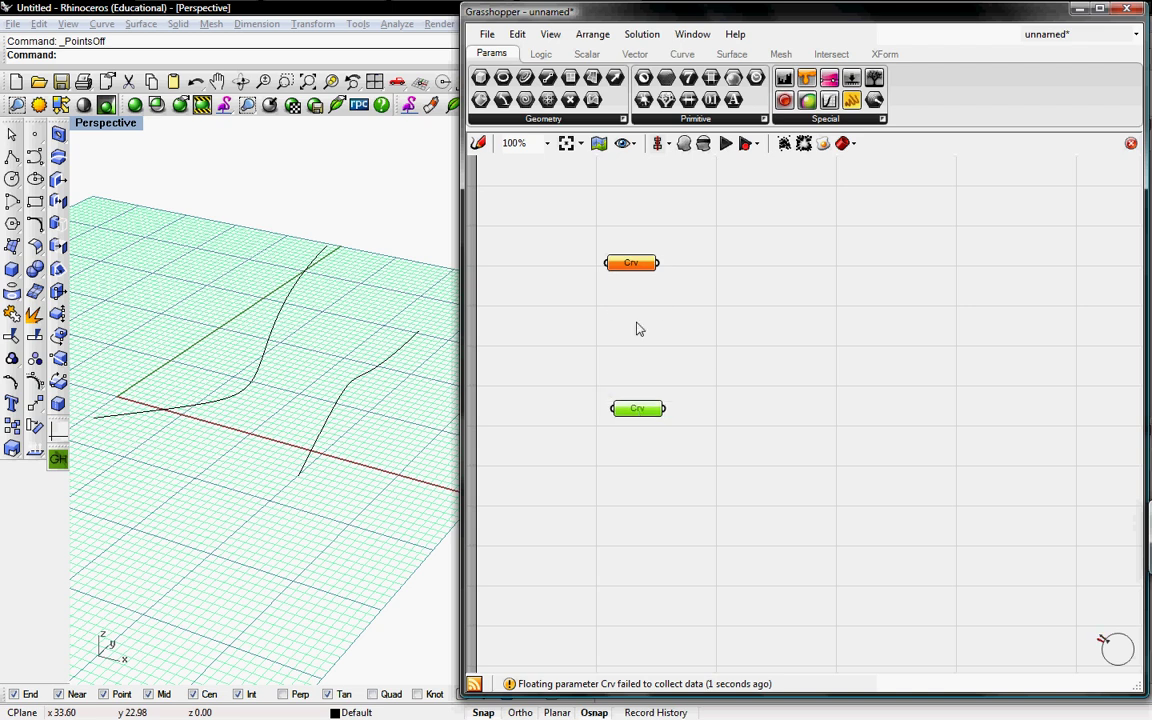
# - Reference the long S-shaped Rhino curve in the upper Curve parameter
pyautogui.click(641, 270)
pyautogui.rightClick(638, 270)
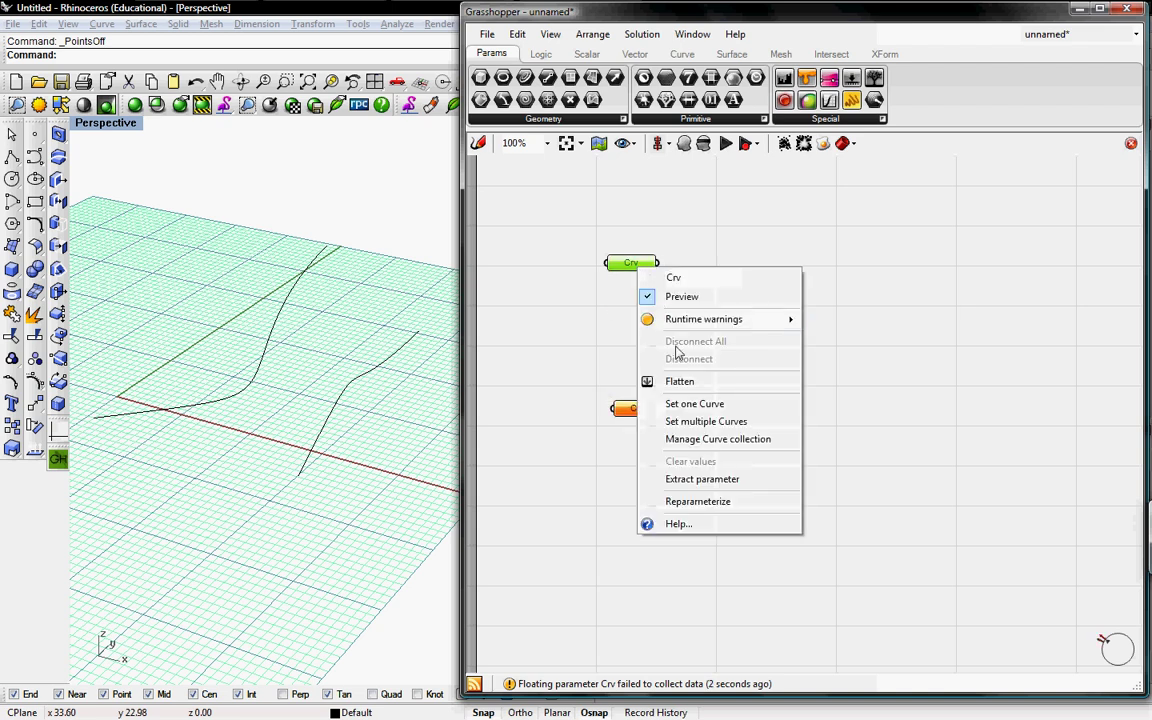
pyautogui.click(682, 401)
pyautogui.click(279, 314)
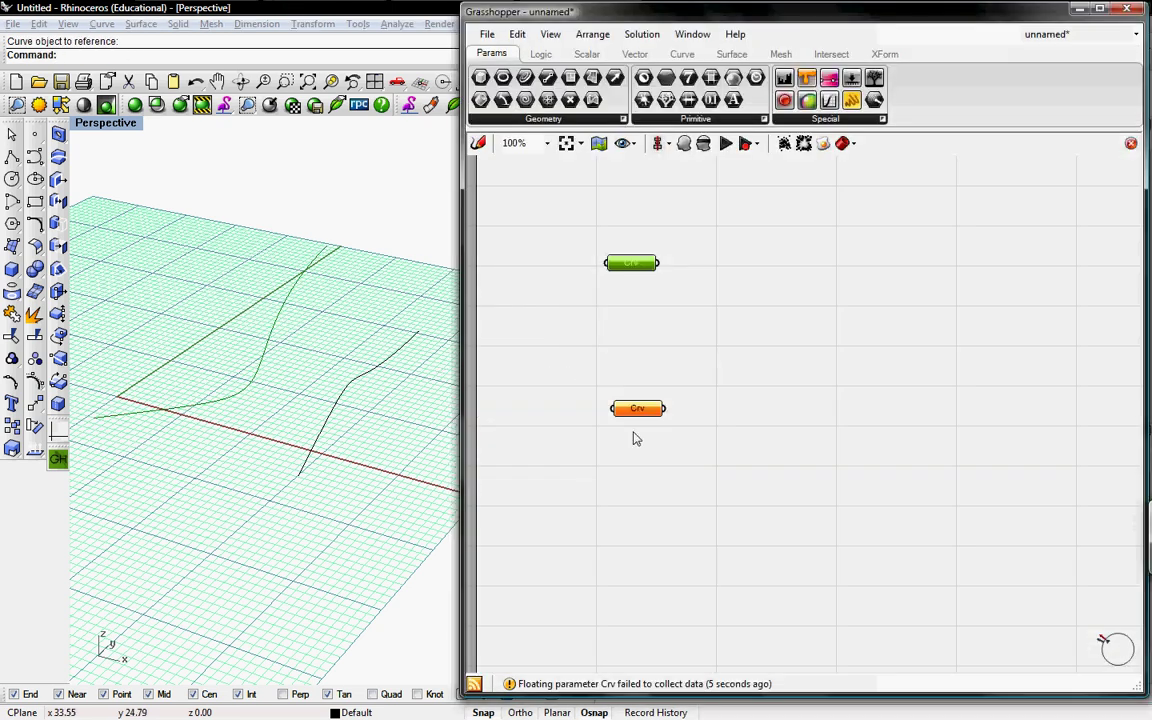
# - Reference the other, shorter Rhino curve in the lower Curve parameter
pyautogui.rightClick(637, 412)
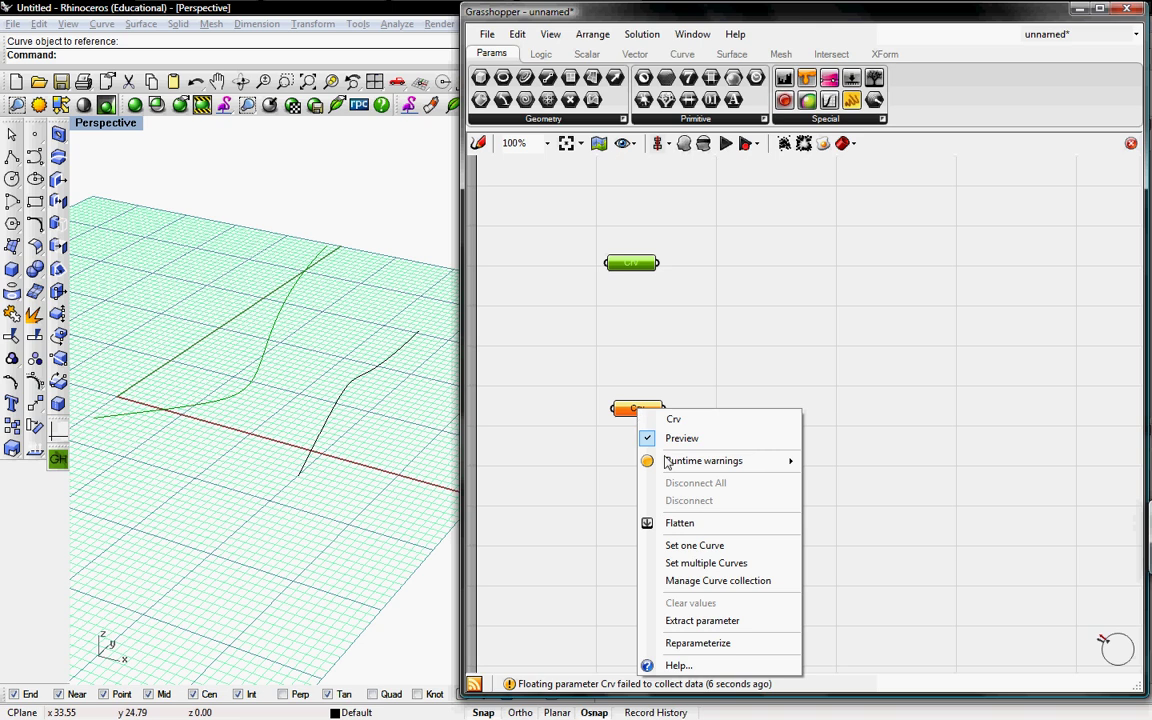
pyautogui.click(692, 545)
pyautogui.click(350, 386)
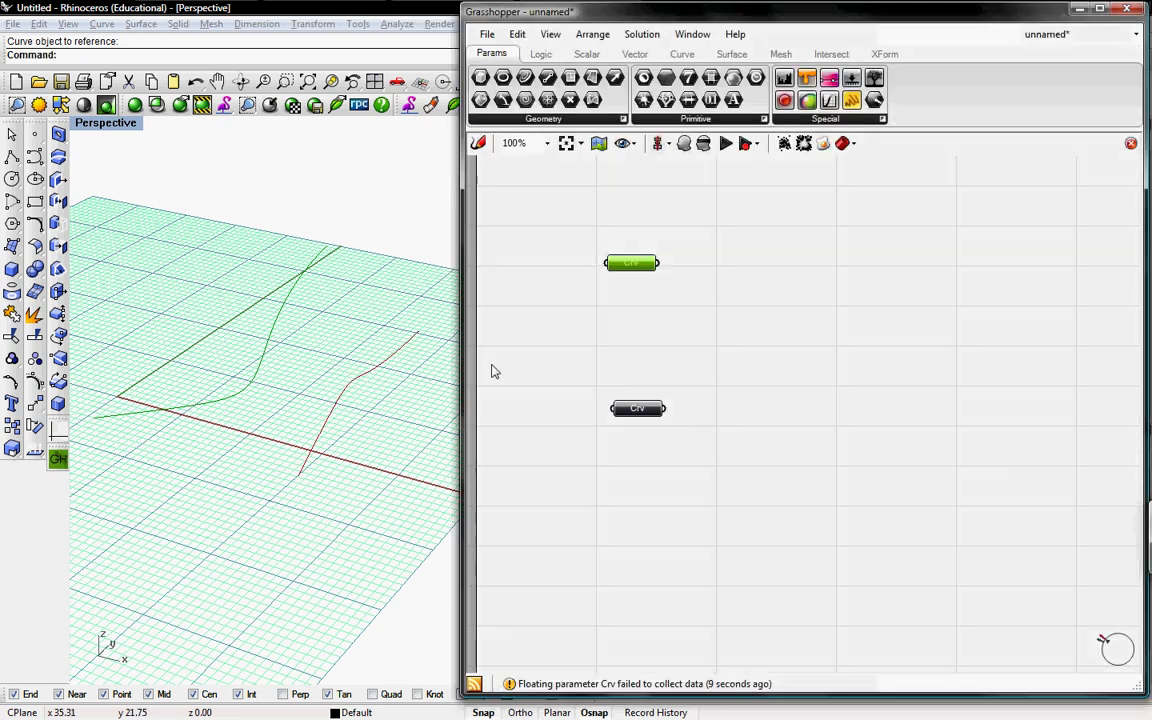
pyautogui.click(495, 368)
pyautogui.click(635, 263)
pyautogui.click(657, 367)
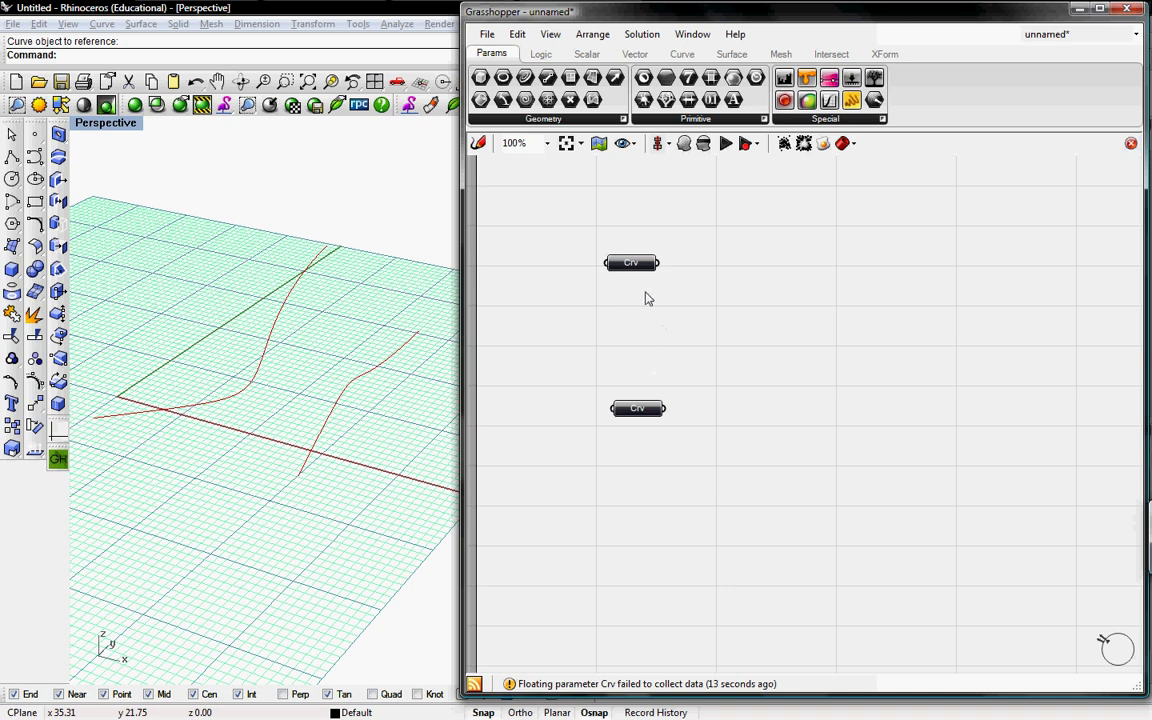
# - Add two Divide Curve components and connect the upper Curve parameter to the C input of the upper one
pyautogui.click(681, 55)
pyautogui.click(695, 119)
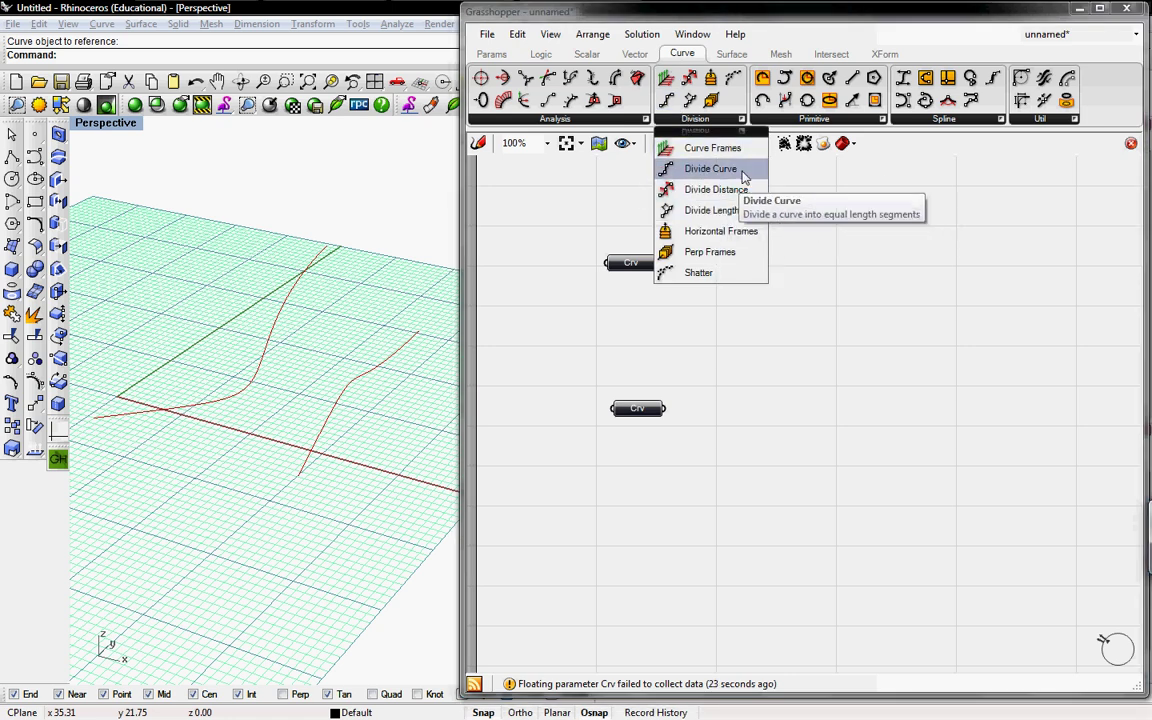
pyautogui.moveTo(744, 177); pyautogui.dragTo(826, 410)
pyautogui.moveTo(817, 276); pyautogui.dragTo(658, 268)
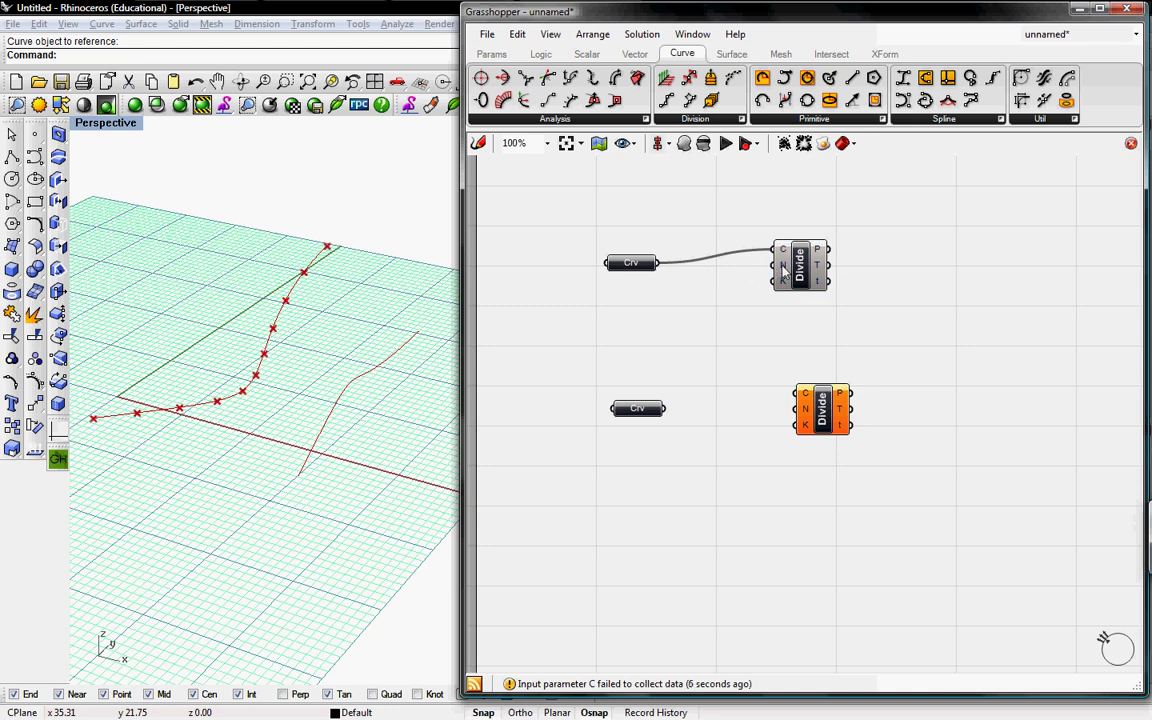
# - Add a Number Slider below the upper Curve parameter
pyautogui.moveTo(784, 270)
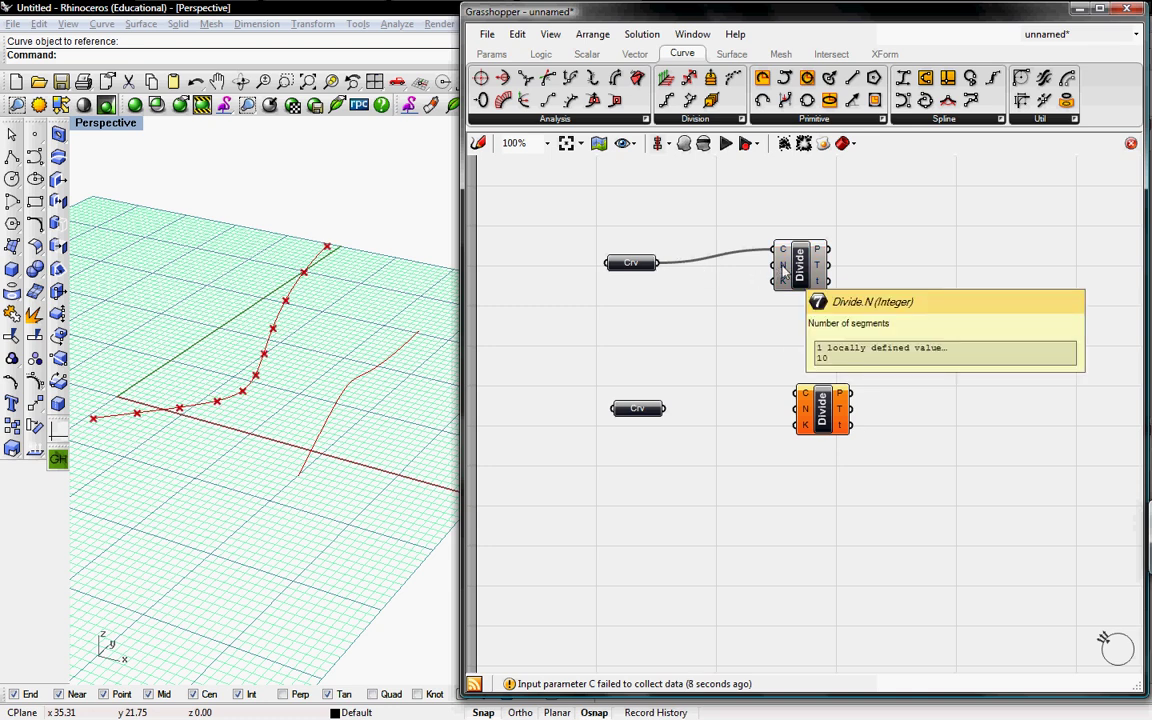
pyautogui.doubleClick(707, 291)
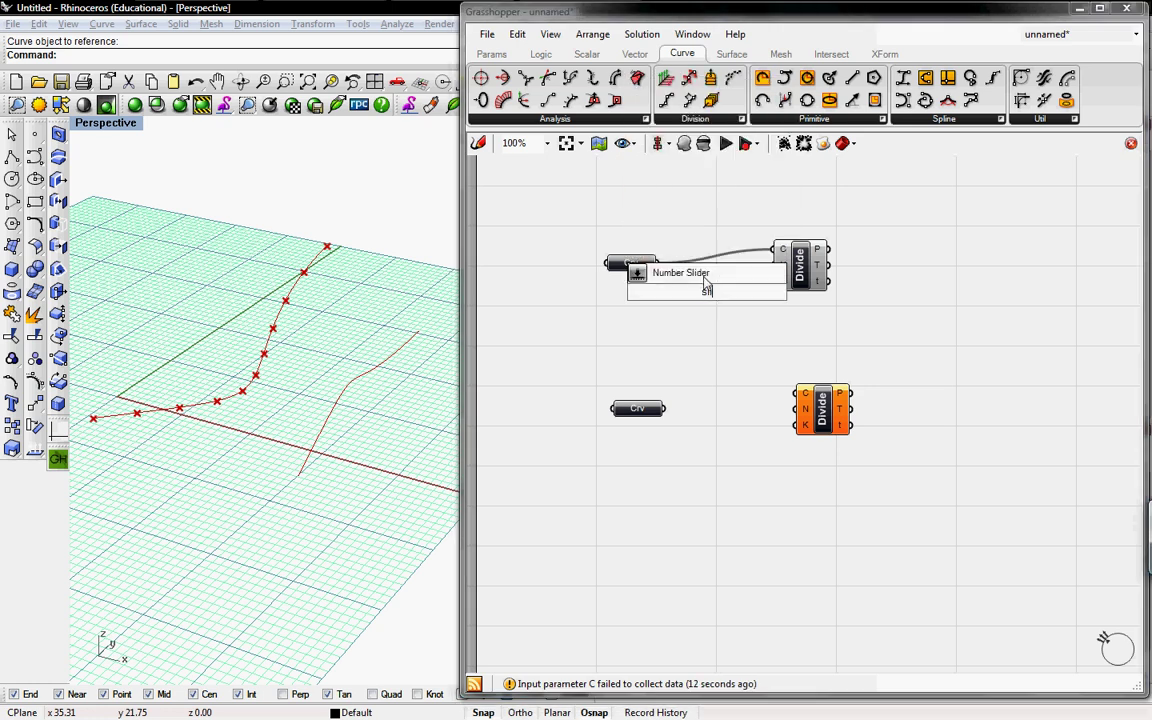
pyautogui.press('Return')
pyautogui.moveTo(702, 314); pyautogui.dragTo(669, 318)
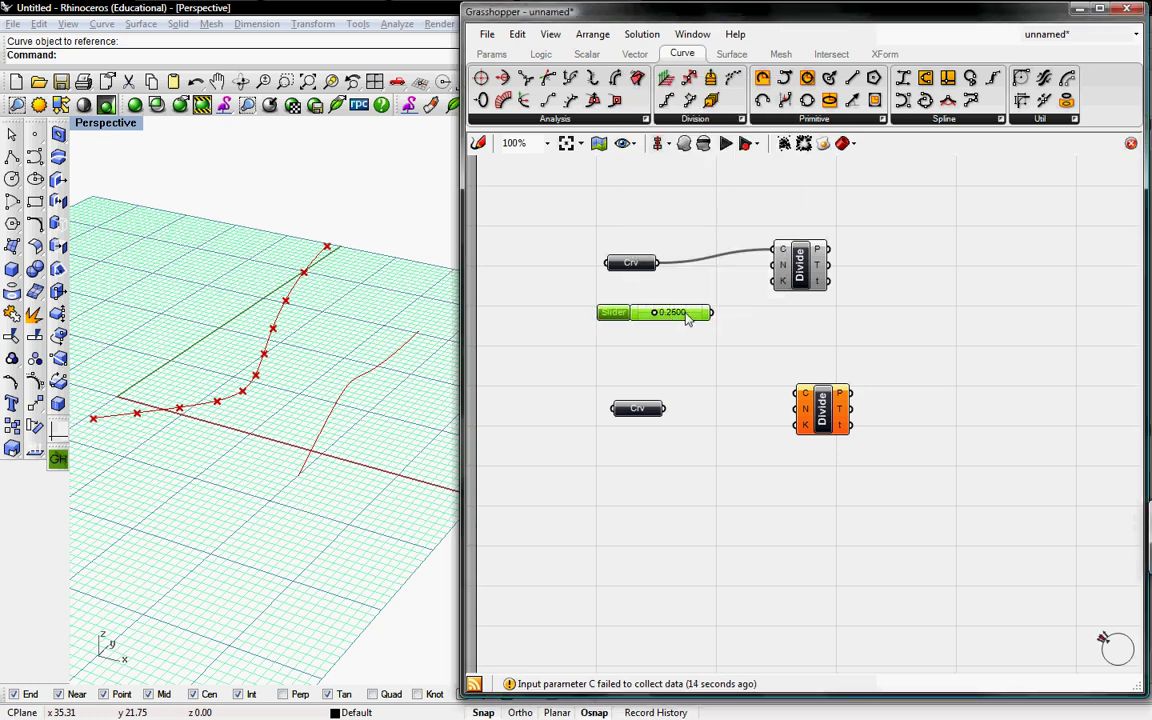
# - Configure the slider with Integers rounding, a lower limit of 1 and a new upper limit
pyautogui.rightClick(685, 313)
pyautogui.click(758, 393)
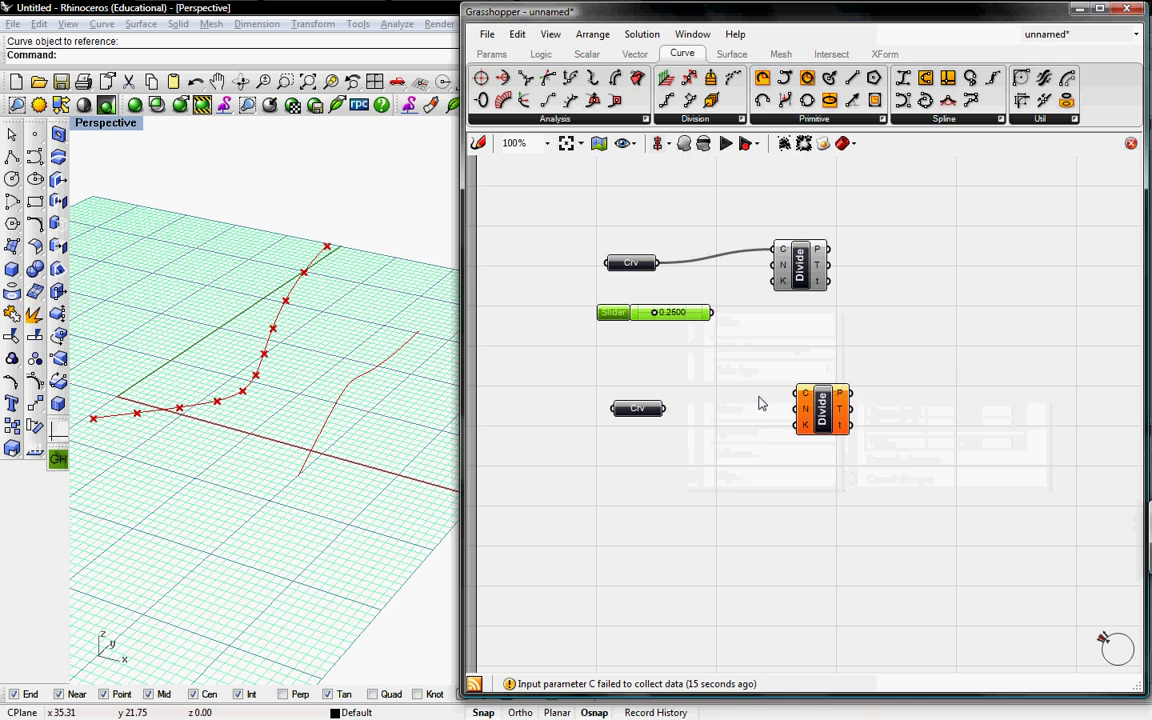
pyautogui.click(772, 308)
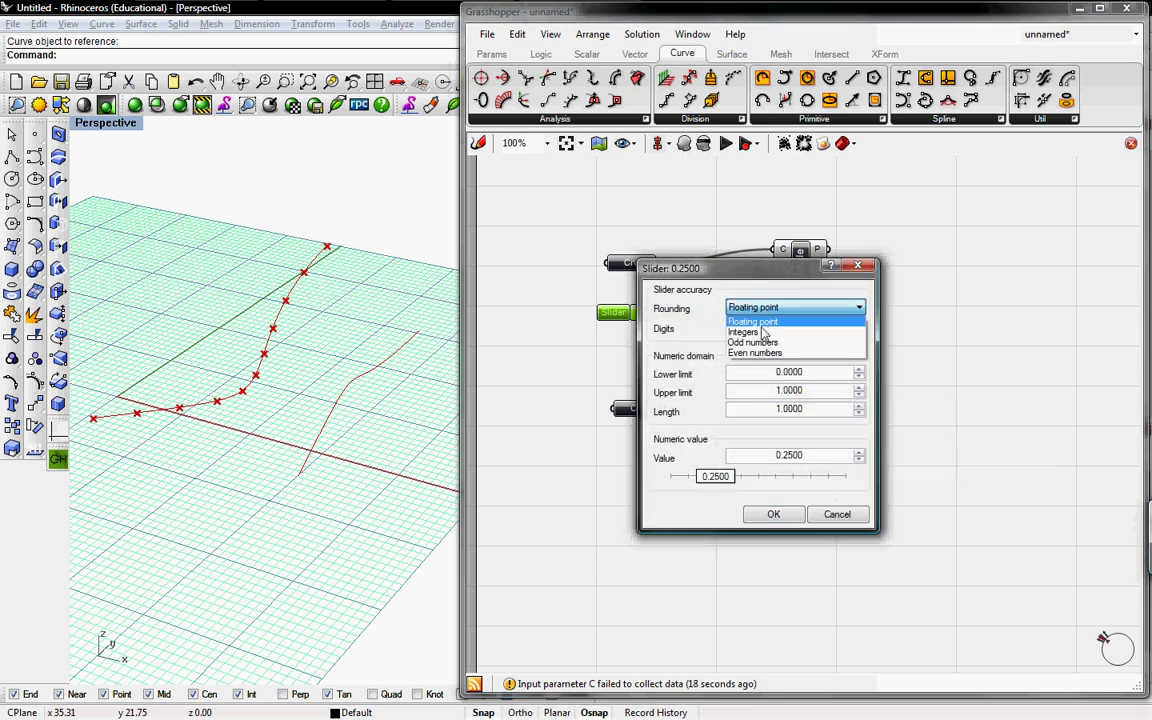
pyautogui.click(764, 334)
pyautogui.click(805, 373)
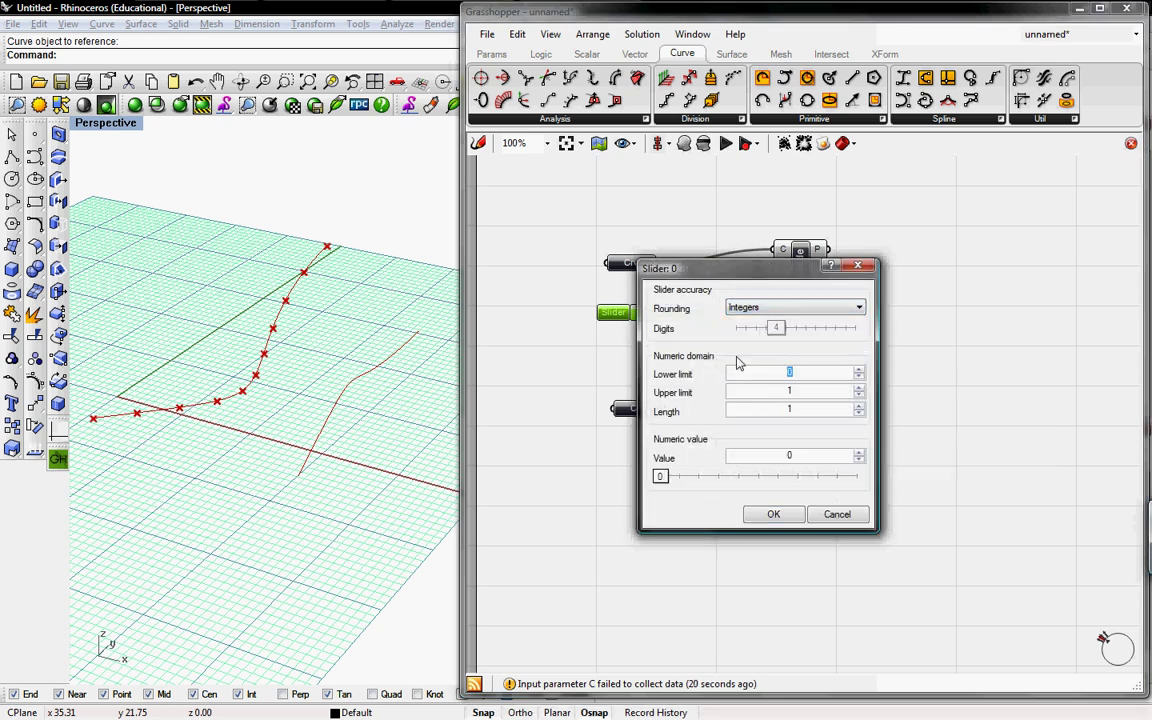
pyautogui.write('1')
pyautogui.click(806, 391)
pyautogui.click(773, 514)
# - Connect the lower Curve parameter to the lower Divide's C input and the slider to the N inputs of both Divide components
pyautogui.moveTo(828, 415); pyautogui.dragTo(772, 414)
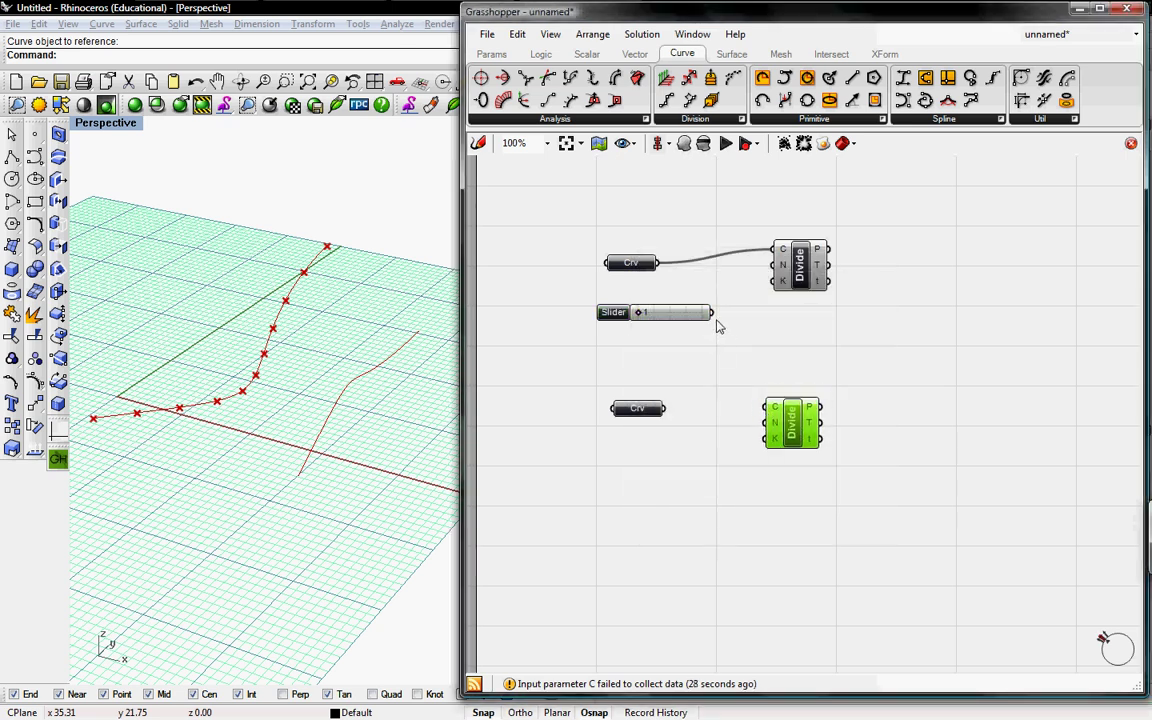
pyautogui.moveTo(711, 313); pyautogui.dragTo(779, 266)
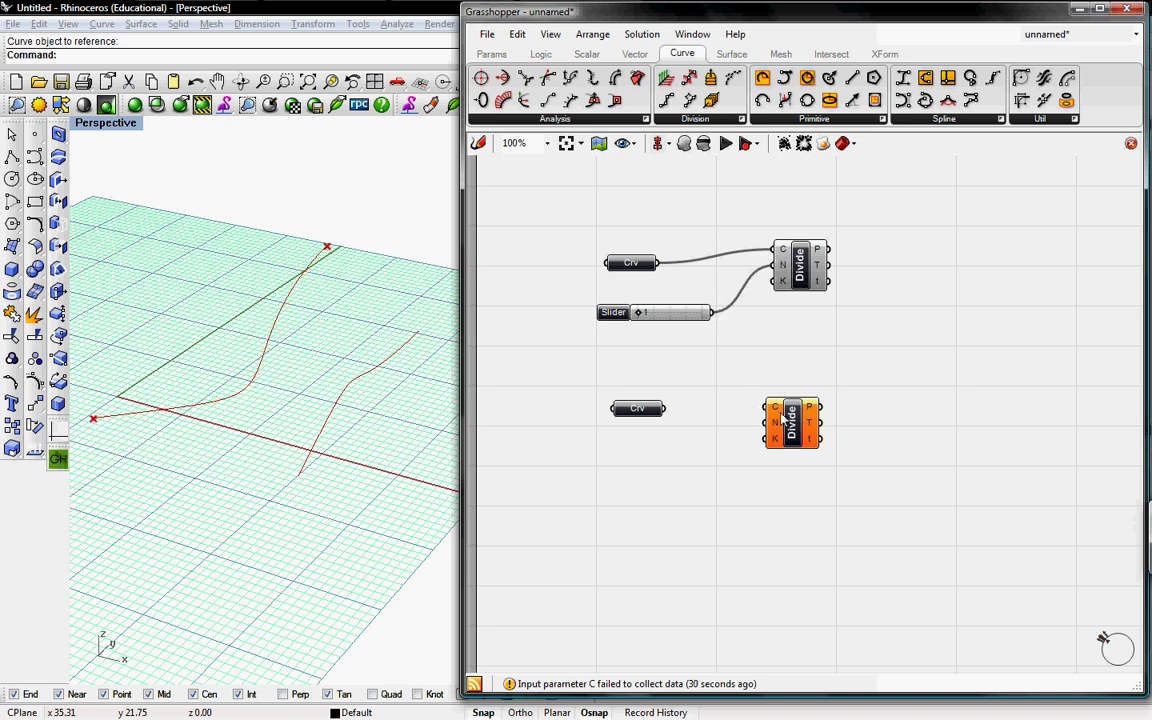
pyautogui.moveTo(768, 410); pyautogui.dragTo(664, 408)
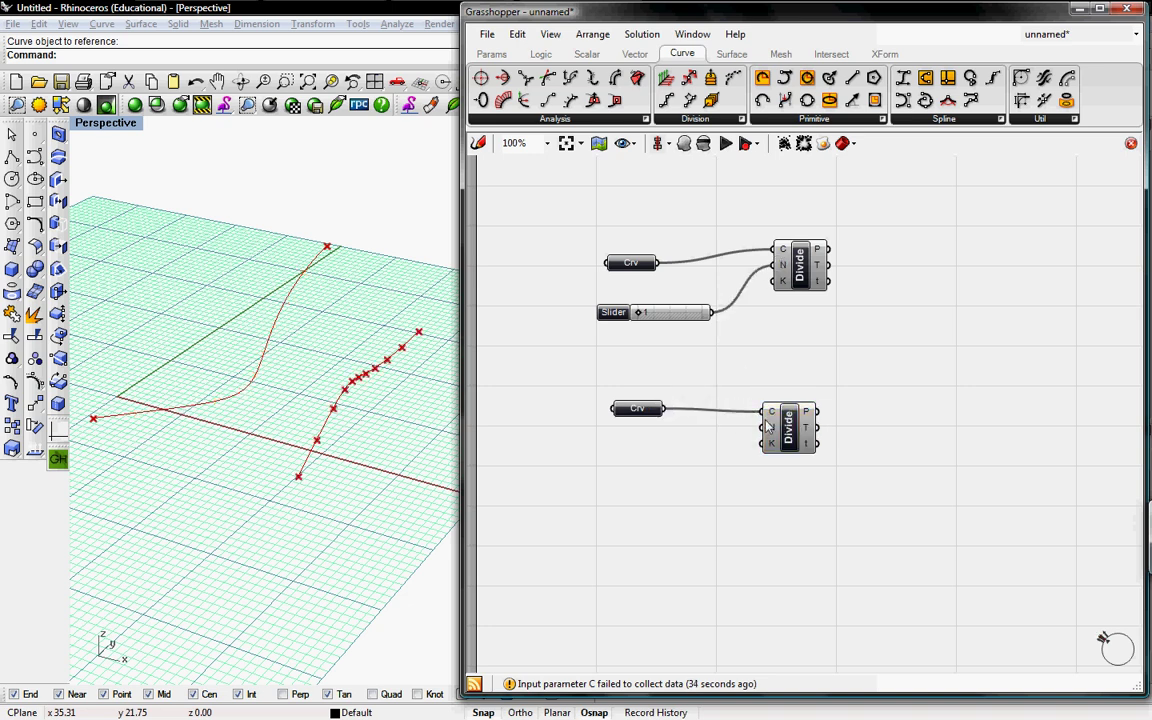
pyautogui.moveTo(766, 428); pyautogui.dragTo(712, 316)
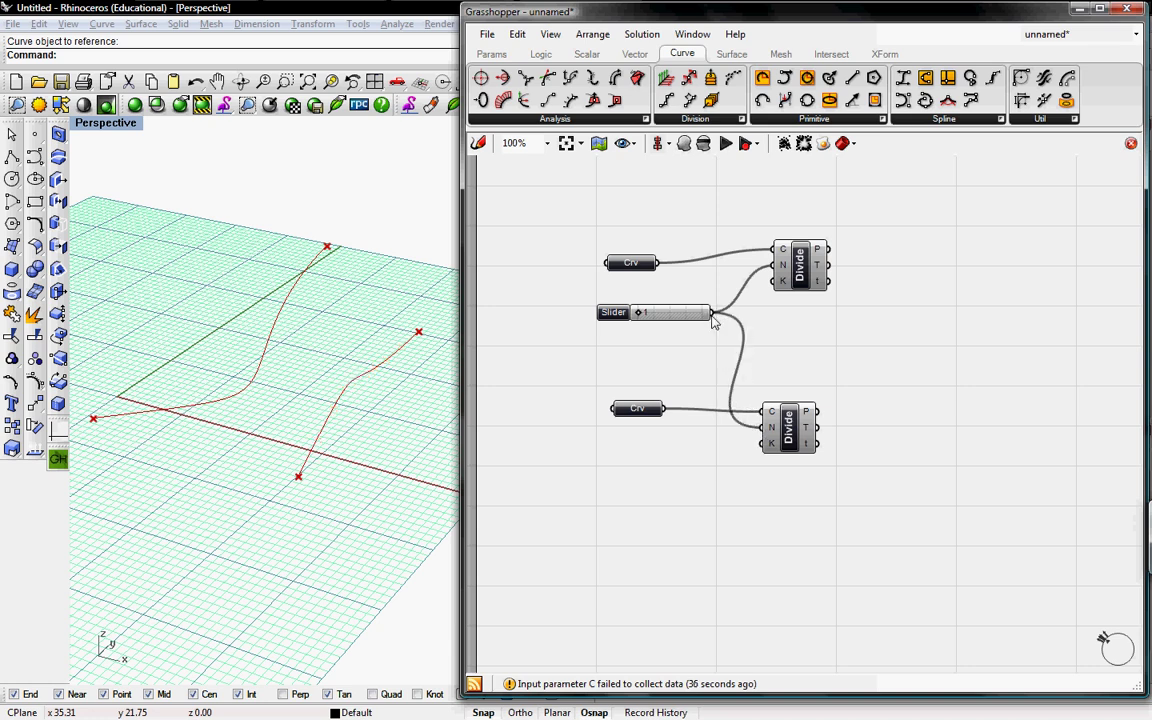
# - Set the slider to 11 segments and reposition it between the two Curve parameters
pyautogui.moveTo(638, 313)
pyautogui.mouseDown()
pyautogui.moveTo(683, 312)
pyautogui.moveTo(629, 331)
pyautogui.mouseUp()
pyautogui.moveTo(378, 360); pyautogui.dragTo(339, 304, button='right')
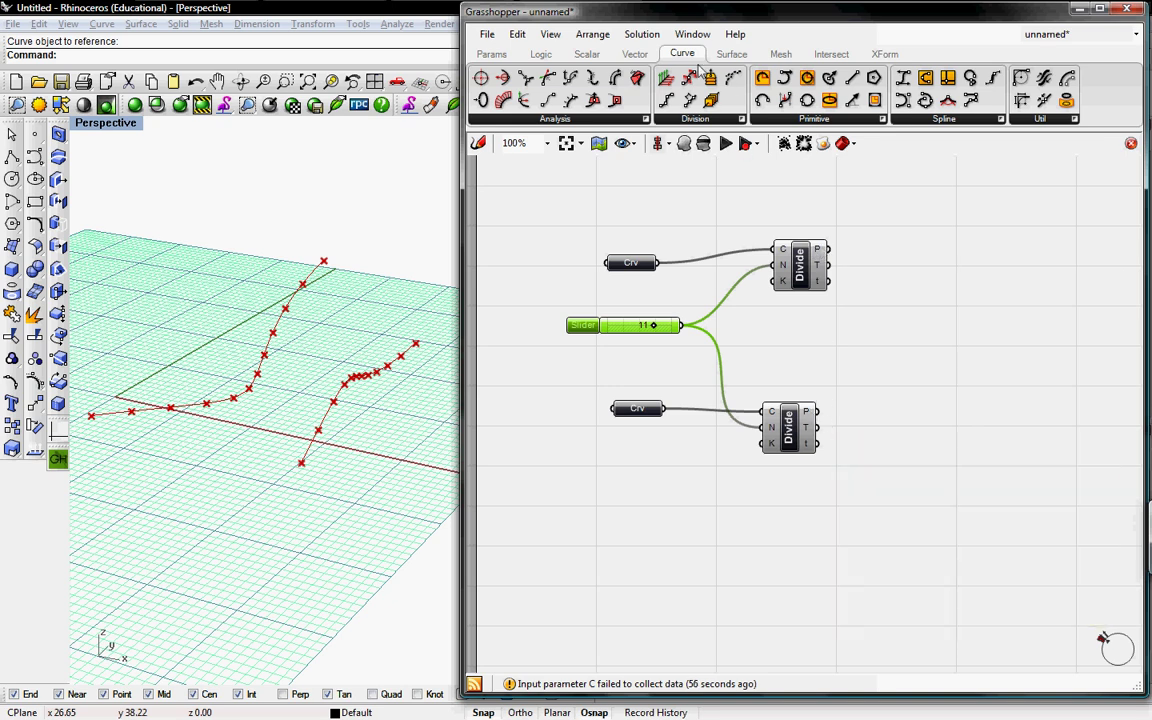
pyautogui.scroll(1, 585, 56)
pyautogui.scroll(-1, 606, 57)
# - Add a Line component and connect the upper Divide's P output to A and the lower Divide's P output to B
pyautogui.click(810, 118)
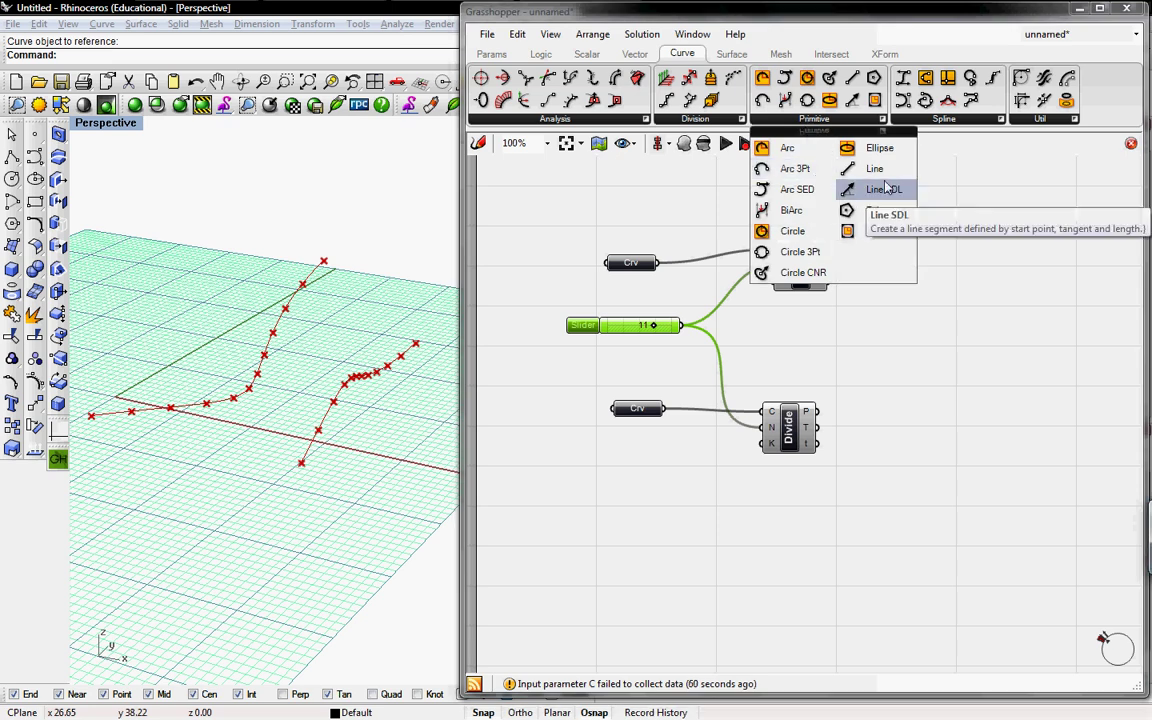
pyautogui.moveTo(888, 175); pyautogui.dragTo(962, 342)
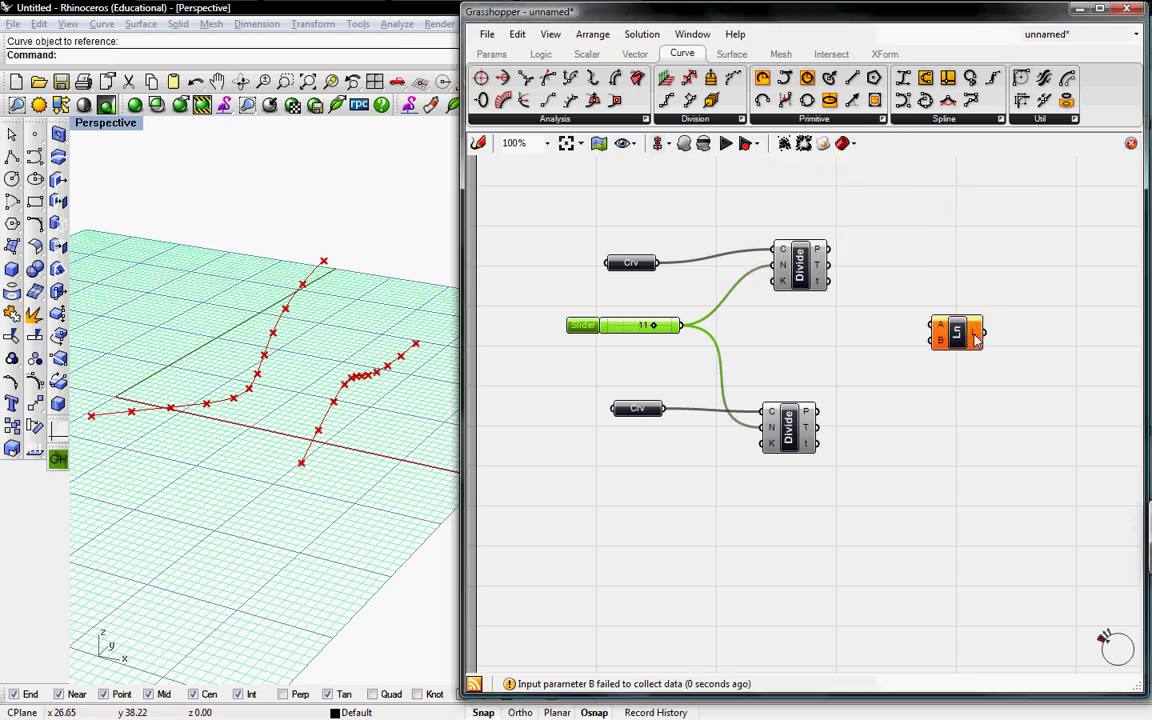
pyautogui.moveTo(862, 350); pyautogui.dragTo(784, 347, button='right')
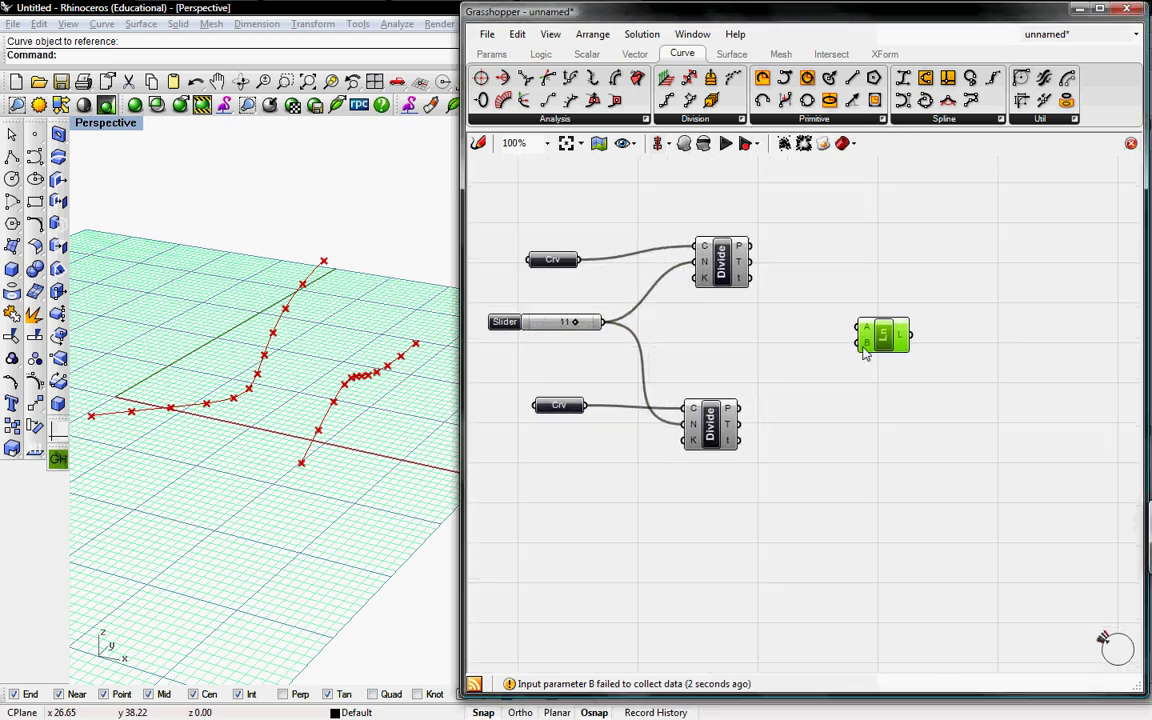
pyautogui.moveTo(859, 330); pyautogui.dragTo(740, 246)
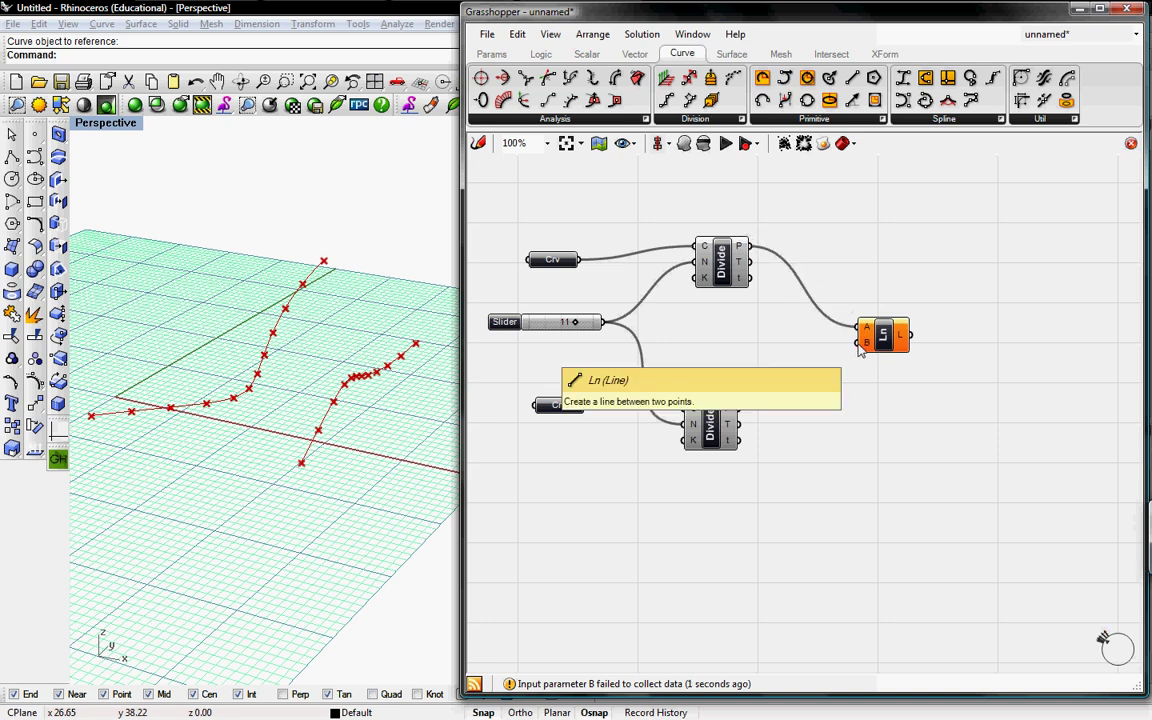
pyautogui.moveTo(866, 350); pyautogui.dragTo(738, 408)
pyautogui.moveTo(364, 373)
pyautogui.mouseDown(button='right')
pyautogui.moveTo(399, 391)
pyautogui.moveTo(447, 360)
pyautogui.moveTo(396, 301)
pyautogui.moveTo(328, 305)
pyautogui.moveTo(322, 345)
pyautogui.moveTo(339, 391)
pyautogui.moveTo(404, 388)
pyautogui.moveTo(417, 370)
pyautogui.moveTo(380, 363)
pyautogui.moveTo(305, 405)
pyautogui.moveTo(283, 404)
pyautogui.moveTo(309, 383)
pyautogui.moveTo(403, 382)
pyautogui.moveTo(414, 316)
pyautogui.moveTo(352, 384)
pyautogui.mouseUp(button='right')
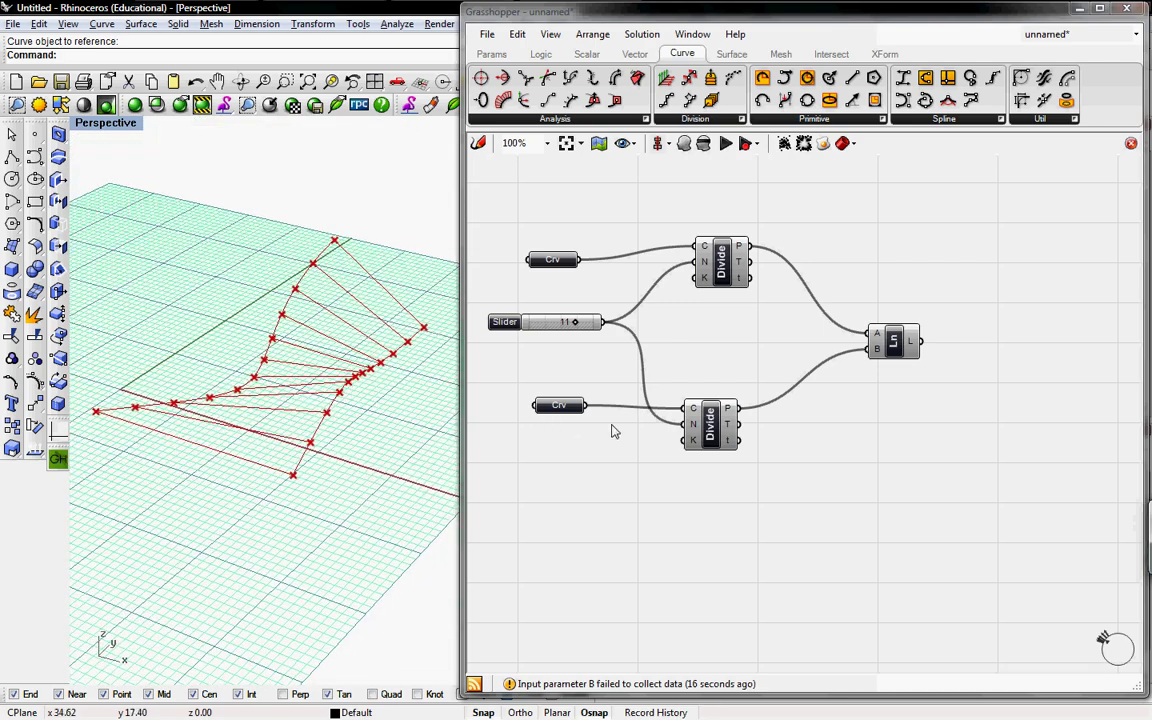
# - Move the Line component slightly closer to the two Divide components
pyautogui.click(895, 342)
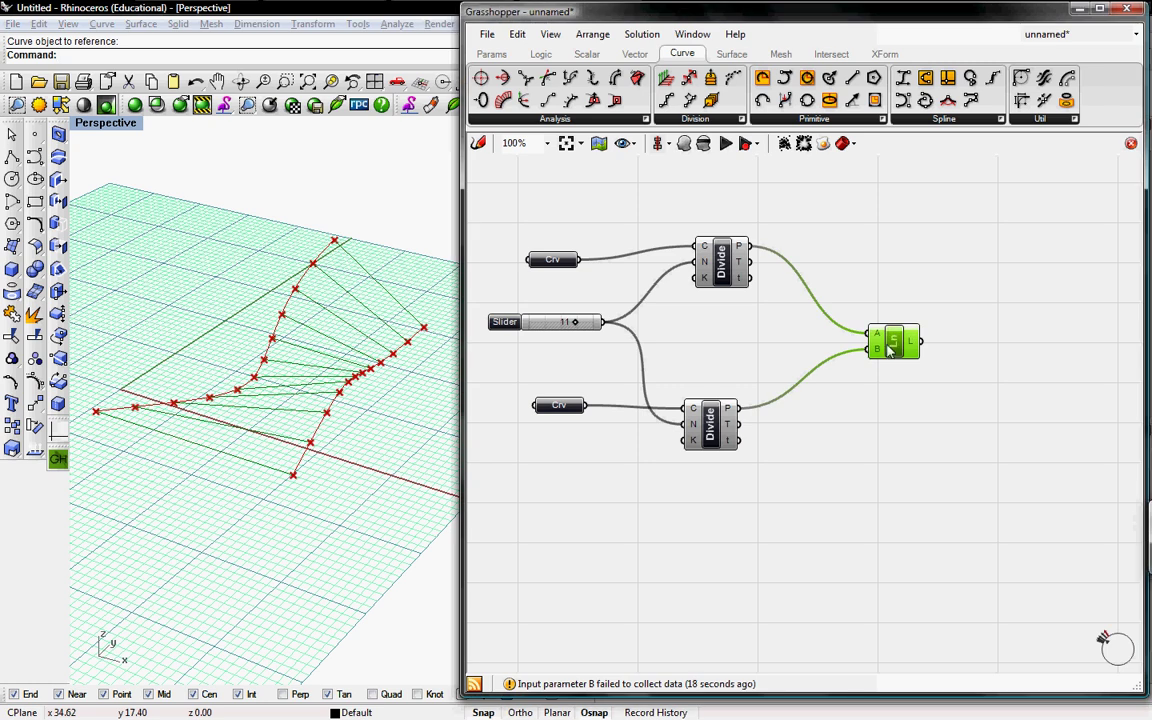
pyautogui.moveTo(893, 345)
pyautogui.mouseDown()
pyautogui.moveTo(880, 348)
pyautogui.moveTo(890, 349)
pyautogui.mouseUp()
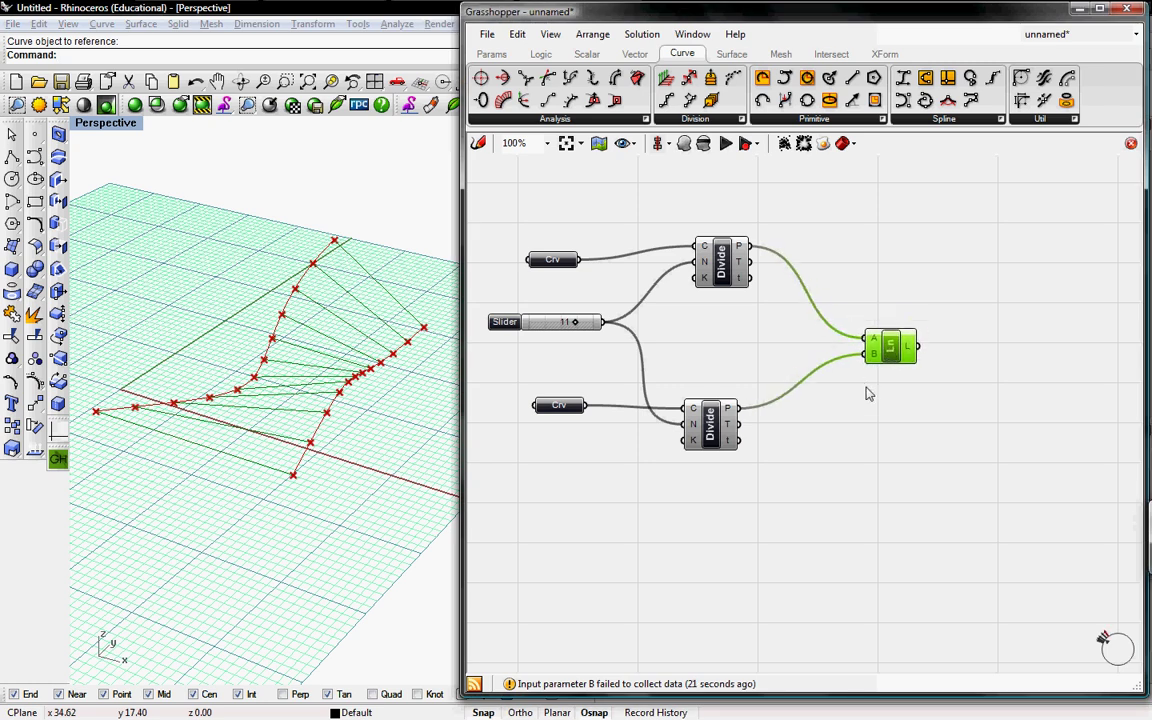
pyautogui.moveTo(873, 397); pyautogui.dragTo(848, 401, button='right')
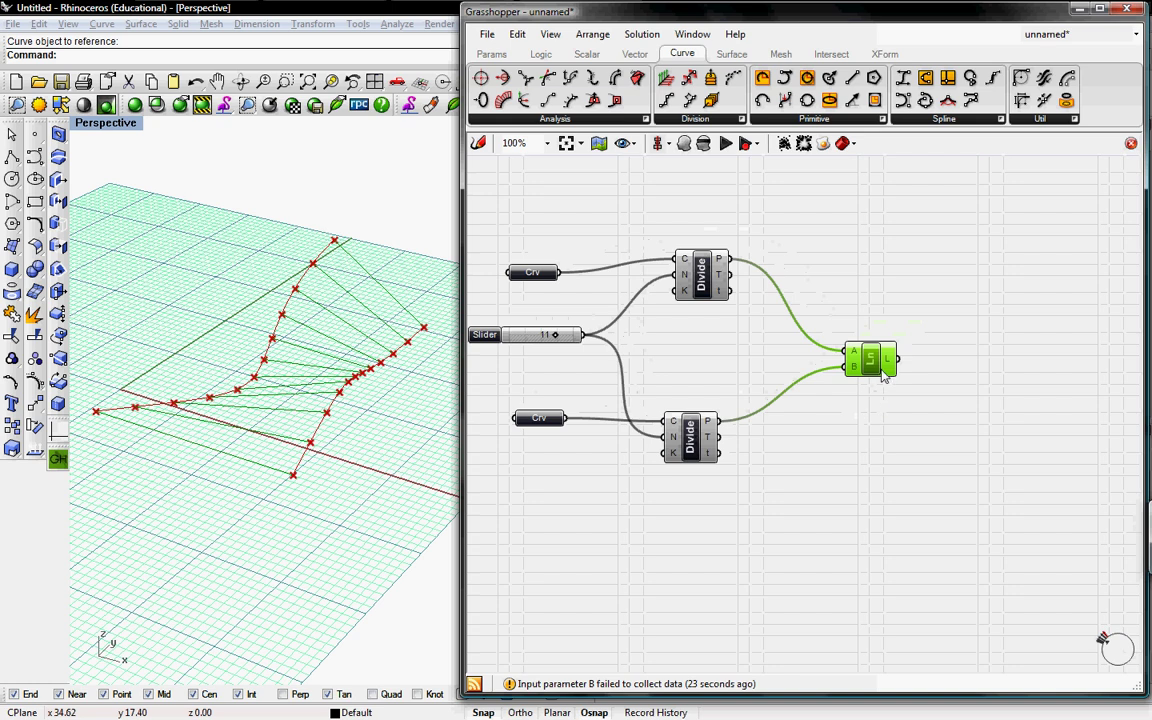
pyautogui.moveTo(851, 367); pyautogui.dragTo(852, 373)
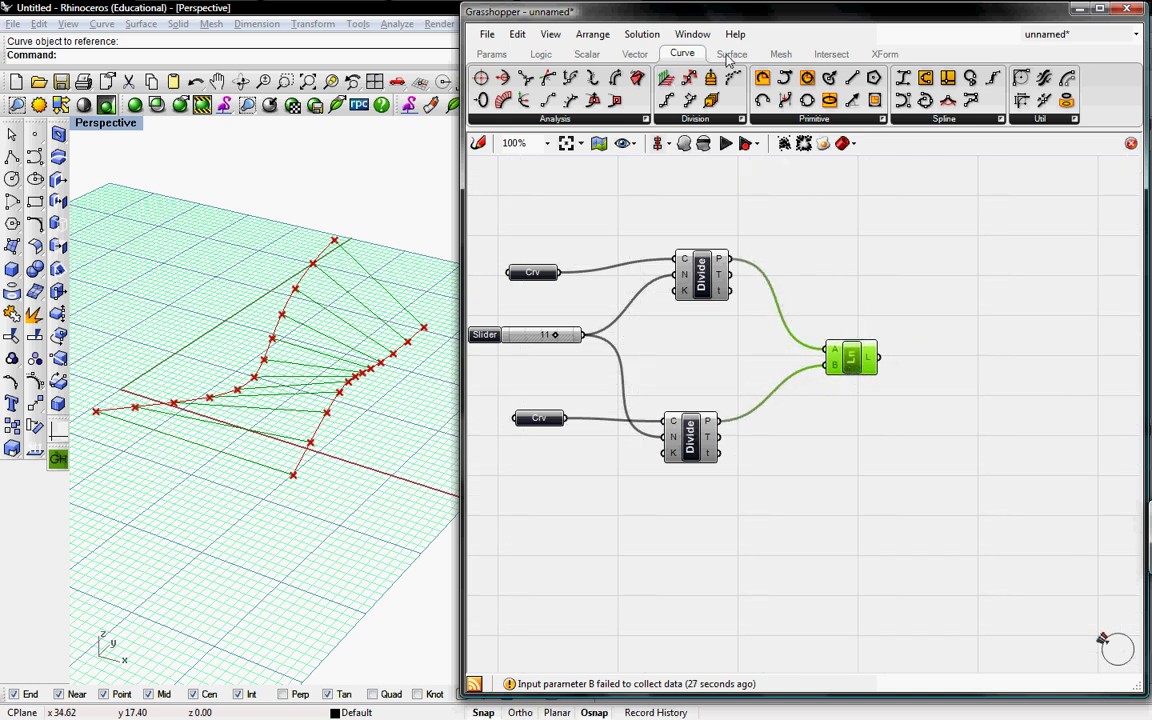
# - Add a Pipe component beyond the Line component, leaving space between them
pyautogui.click(728, 55)
pyautogui.click(716, 120)
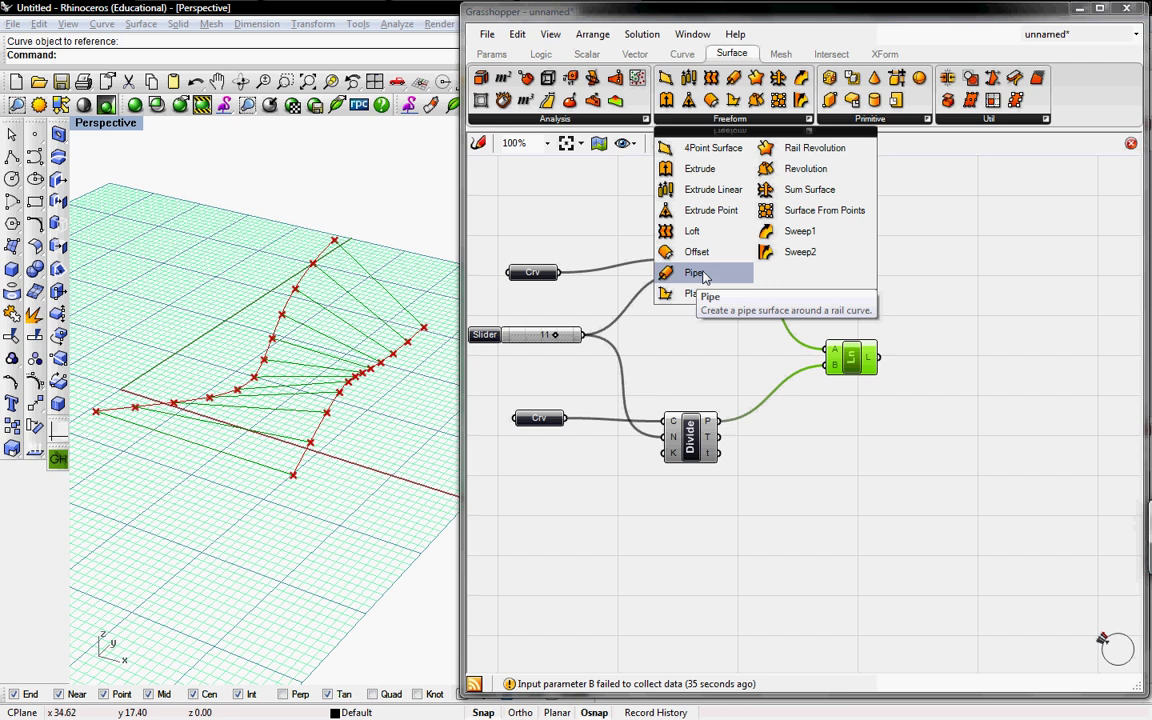
pyautogui.moveTo(703, 276); pyautogui.dragTo(1033, 432)
pyautogui.moveTo(961, 403); pyautogui.dragTo(805, 361, button='right')
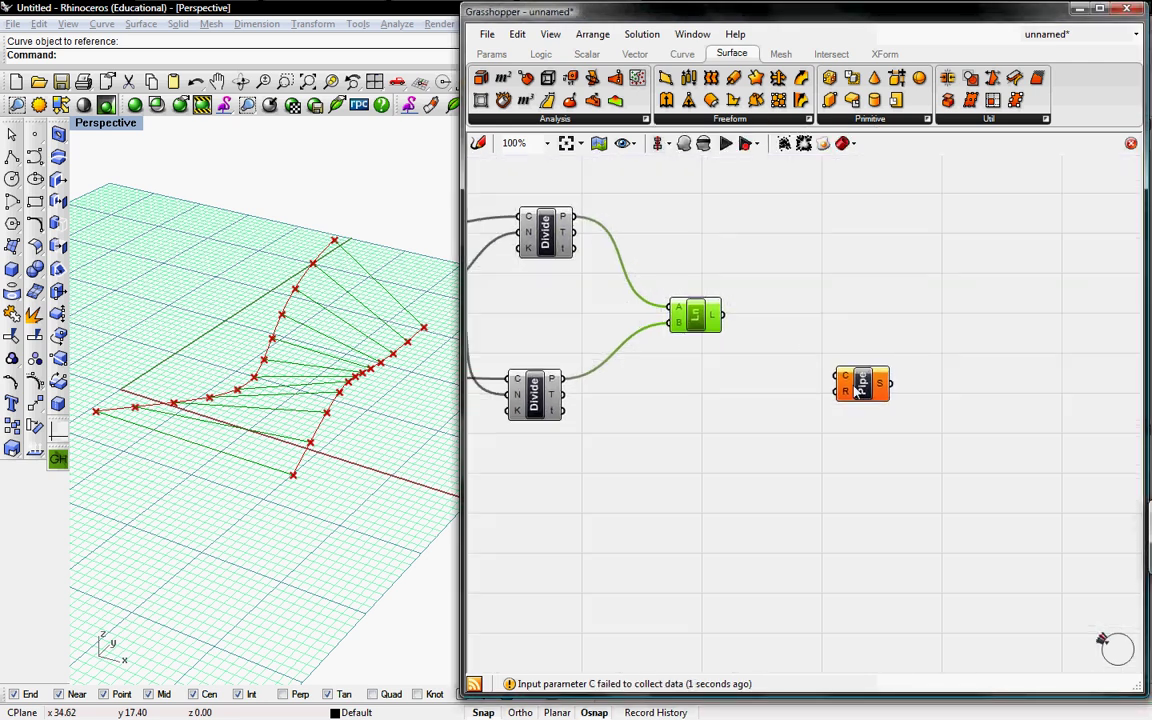
pyautogui.moveTo(870, 387); pyautogui.dragTo(887, 404)
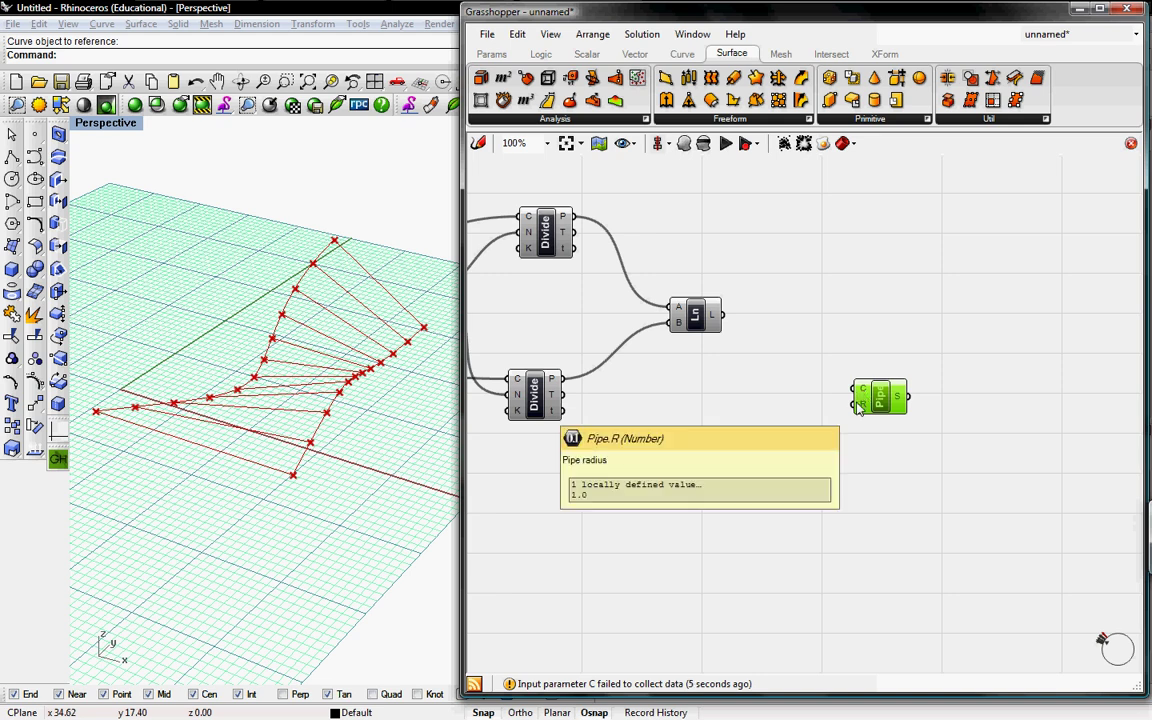
# - Move the Pipe component slightly farther from the Line component and connect Line's L output to Pipe's C input
pyautogui.moveTo(880, 405); pyautogui.dragTo(908, 393)
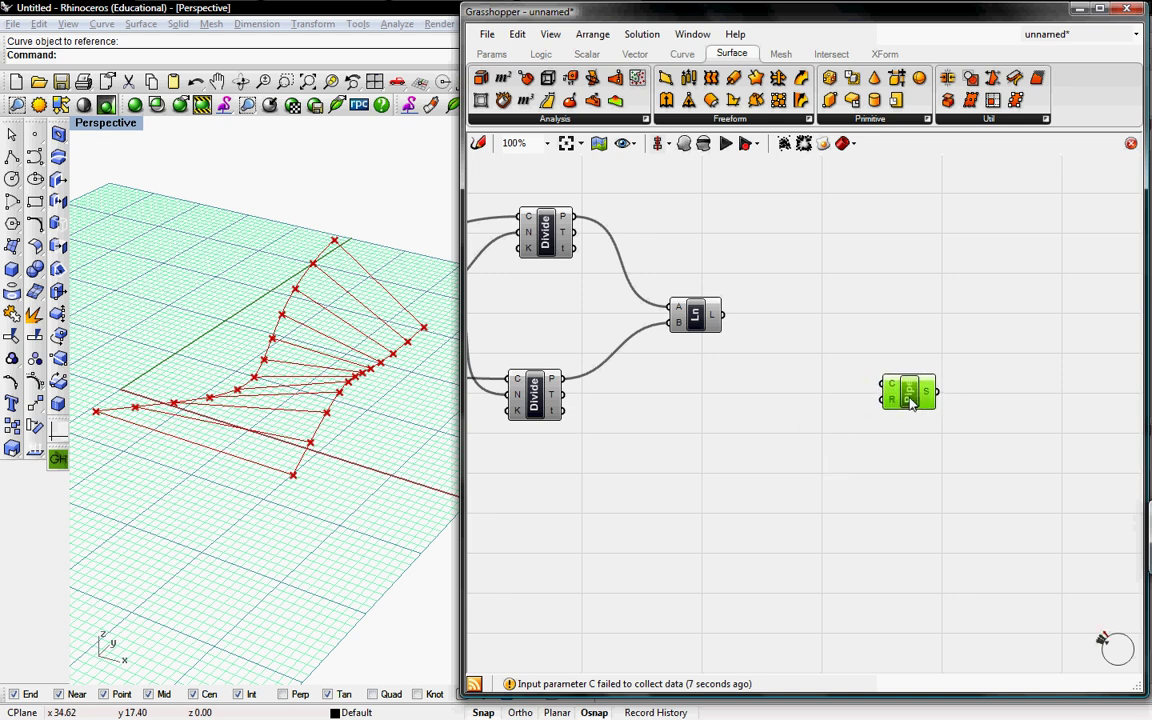
pyautogui.click(787, 362)
pyautogui.moveTo(787, 362); pyautogui.dragTo(775, 313, button='right')
pyautogui.click(773, 308)
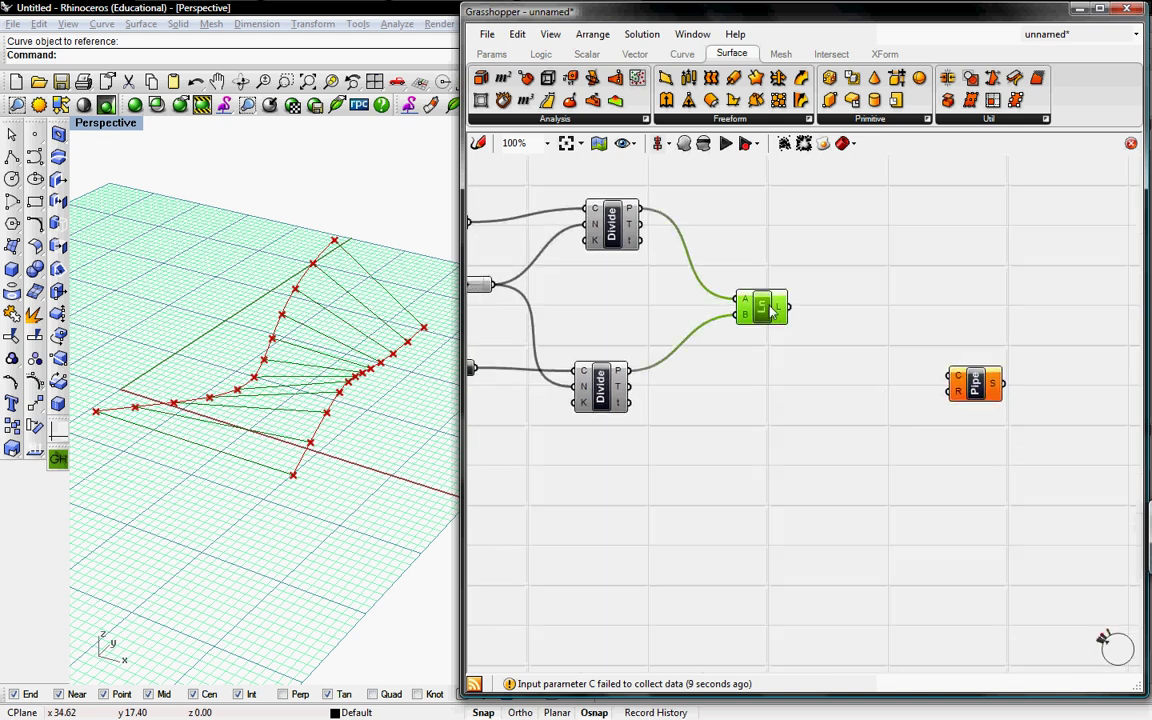
pyautogui.moveTo(787, 308); pyautogui.dragTo(956, 385)
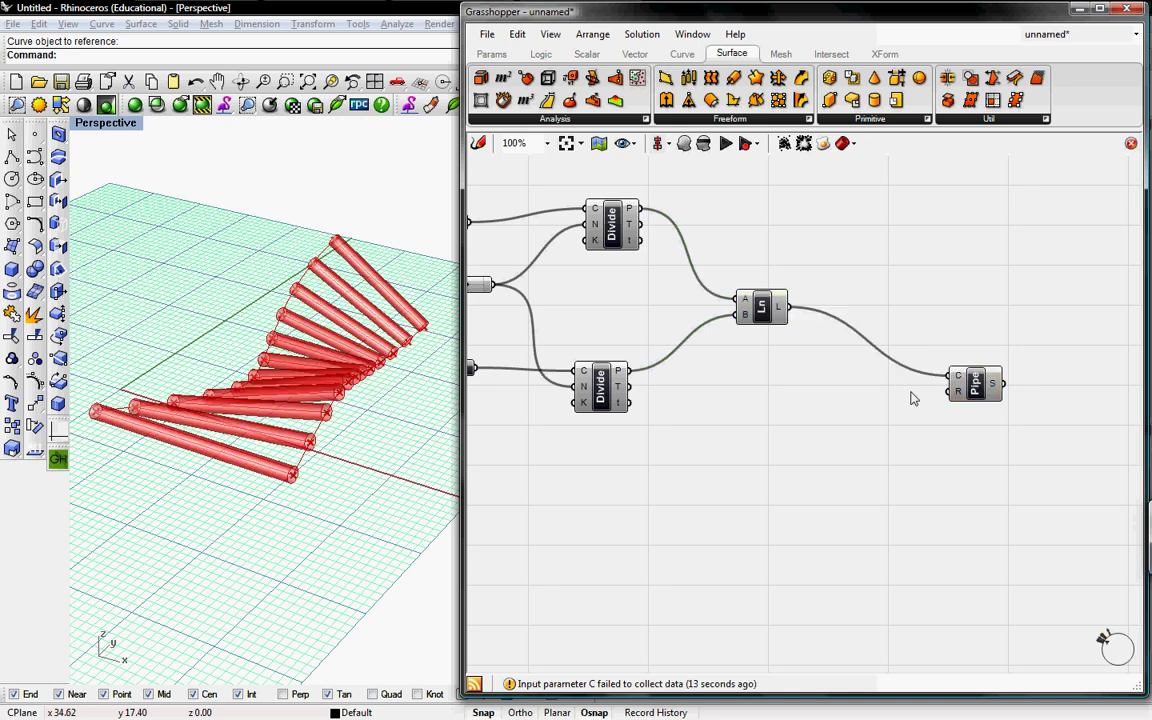
pyautogui.moveTo(270, 260); pyautogui.dragTo(415, 345, button='right')
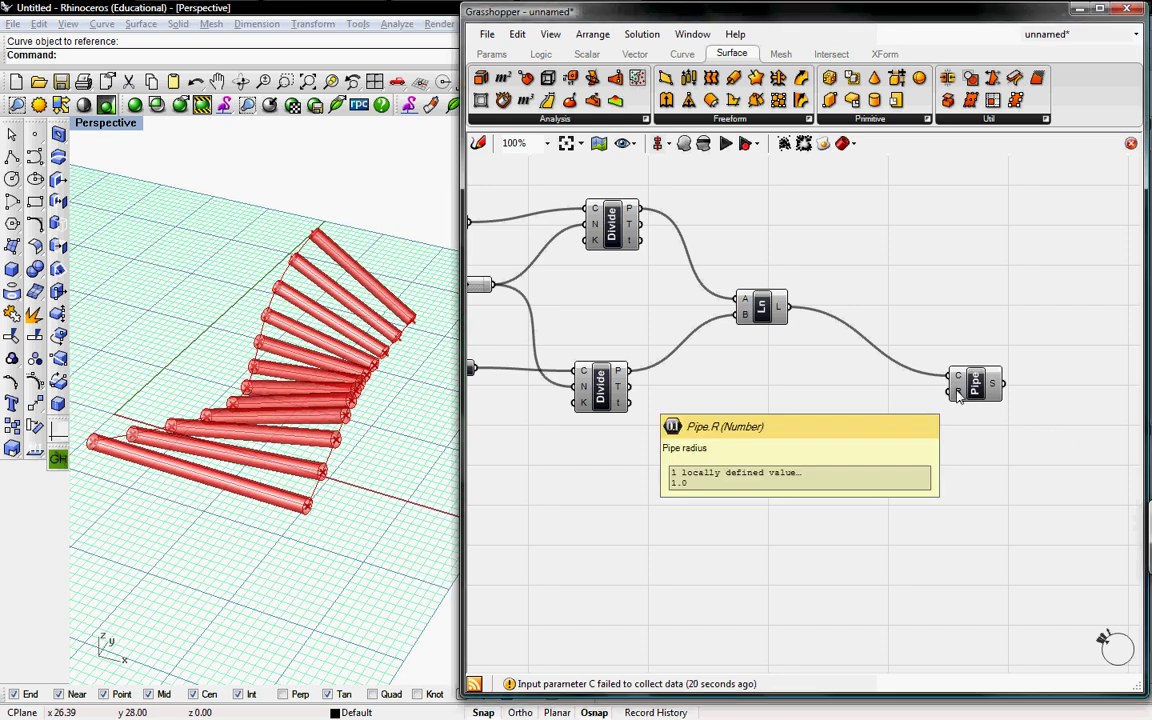
# - Add a number slider below the Line component, shifted slightly toward the Pipe component
pyautogui.doubleClick(778, 377)
pyautogui.write('slider')
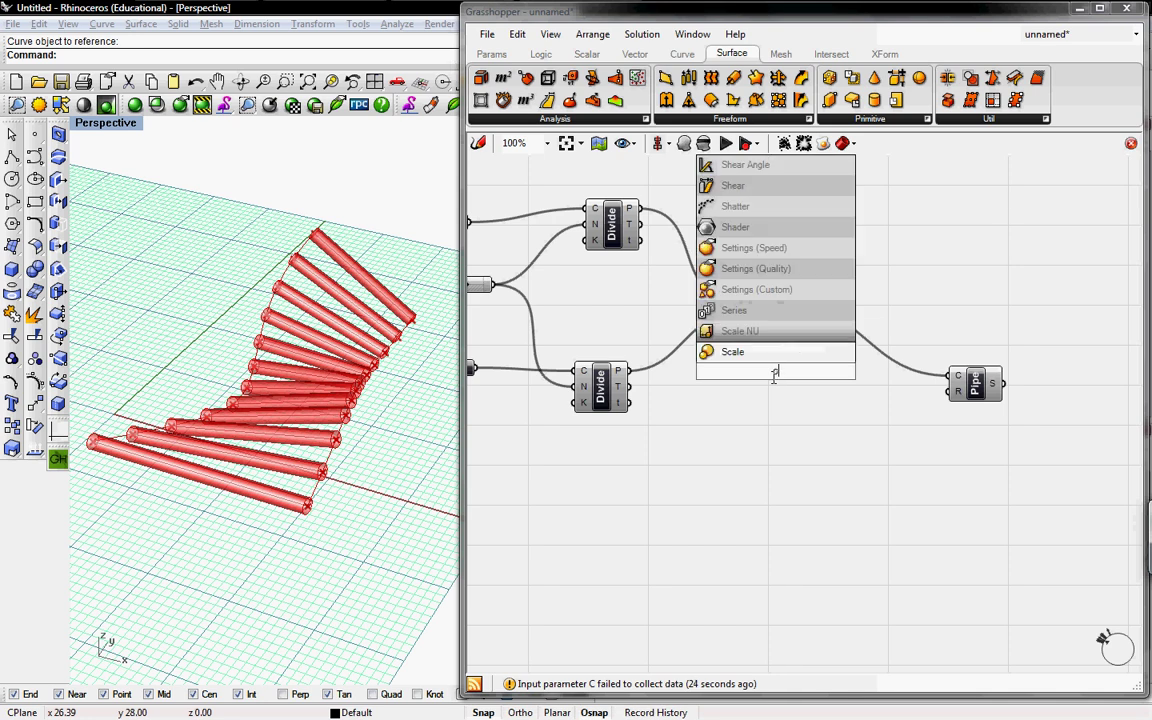
pyautogui.press('Return')
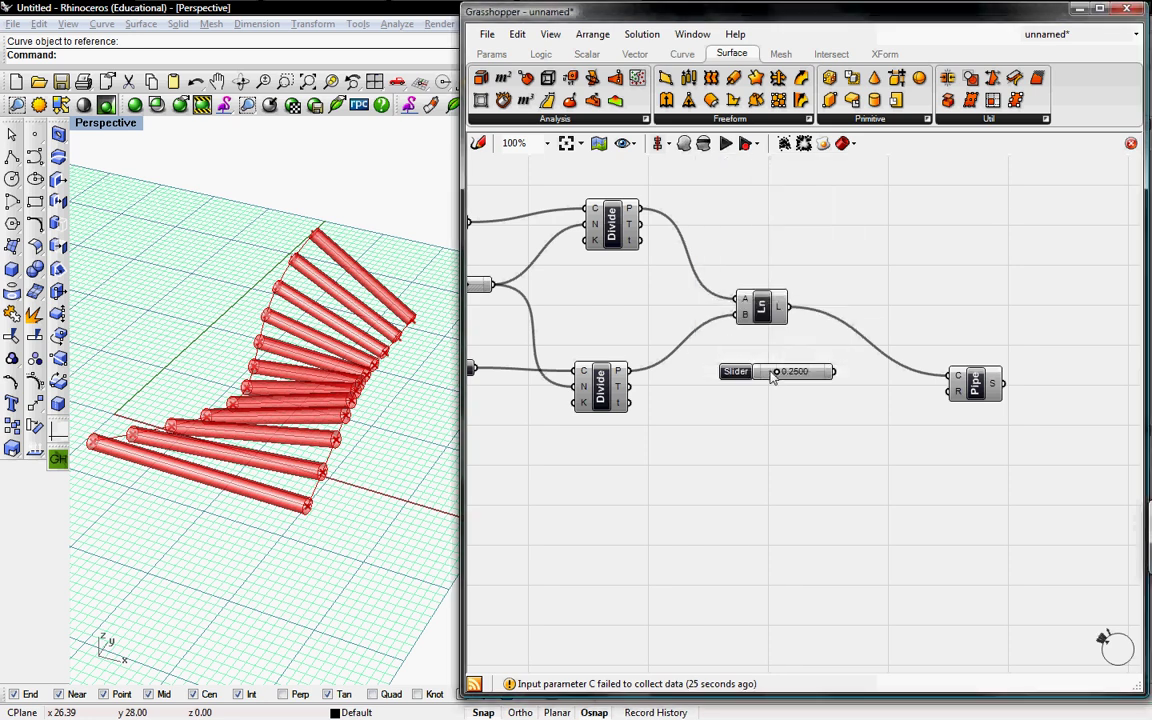
pyautogui.moveTo(797, 377); pyautogui.dragTo(817, 411)
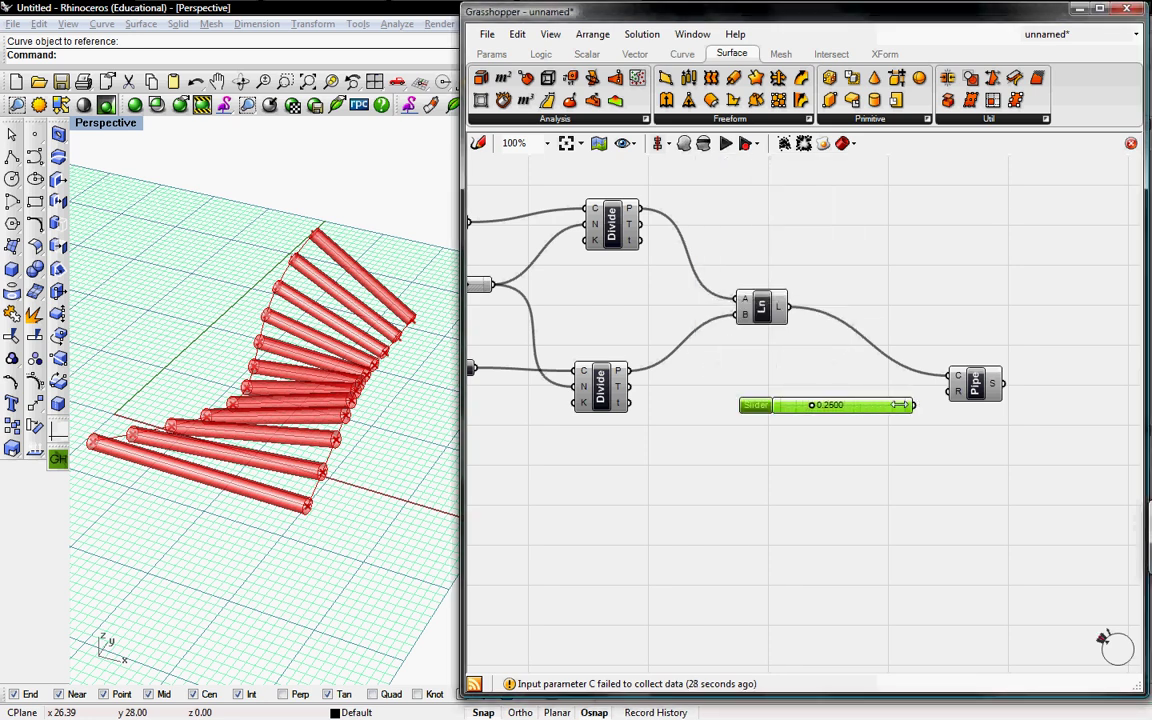
# - Connect the new slider to Pipe's R input and set the pipe radius to 1.0000
pyautogui.moveTo(855, 405); pyautogui.dragTo(951, 391)
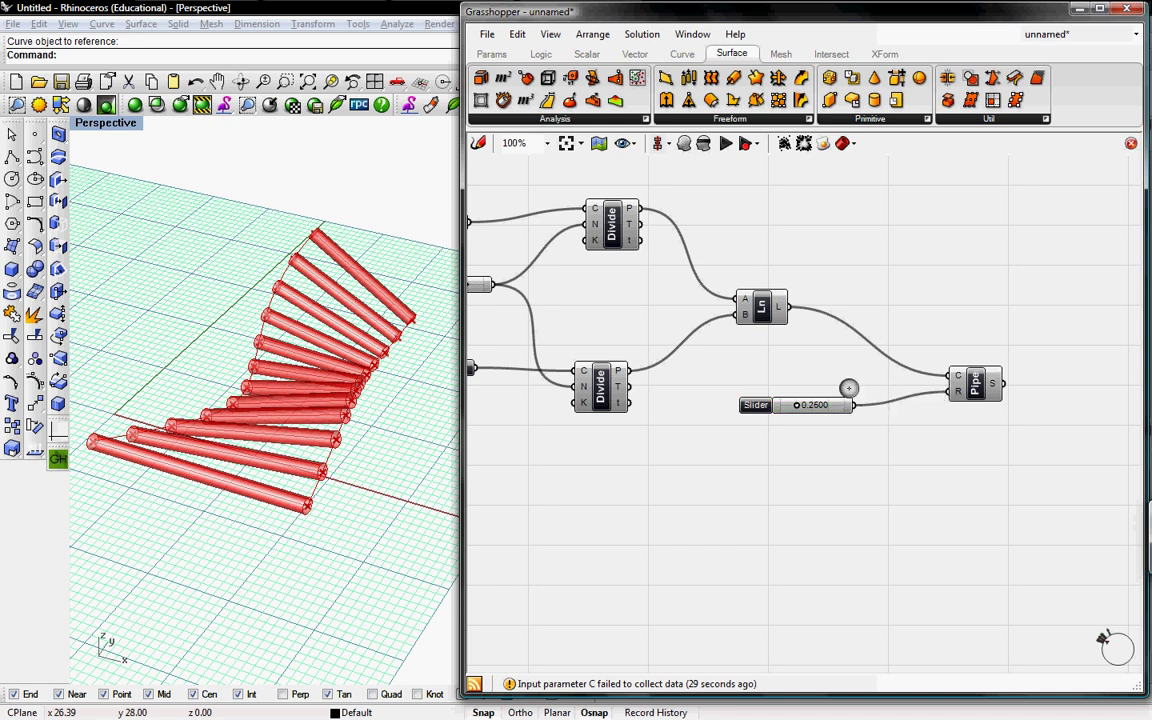
pyautogui.moveTo(797, 405); pyautogui.dragTo(845, 405)
pyautogui.moveTo(417, 432)
pyautogui.mouseDown(button='right')
pyautogui.moveTo(373, 373)
pyautogui.moveTo(462, 378)
pyautogui.moveTo(395, 438)
pyautogui.mouseUp(button='right')
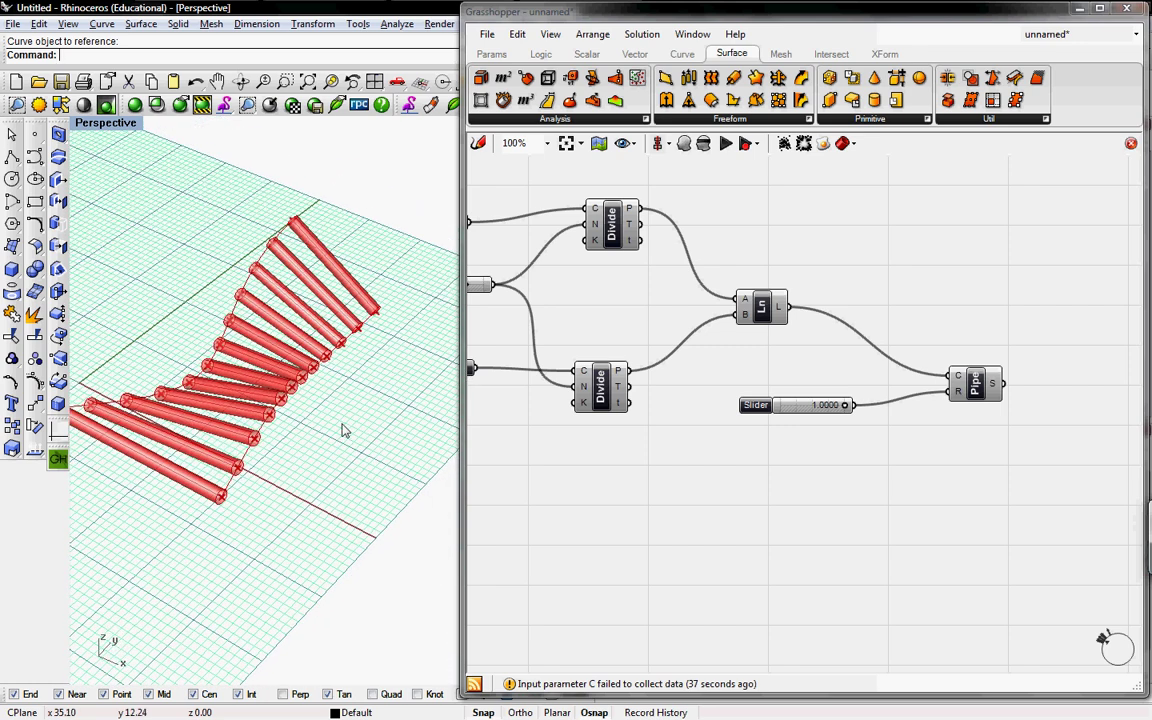
# - Select the Rhino curve running through the right-hand ends of the pipes and turn on its control points
pyautogui.moveTo(343, 430); pyautogui.dragTo(372, 458, button='right')
pyautogui.moveTo(308, 420); pyautogui.dragTo(262, 377)
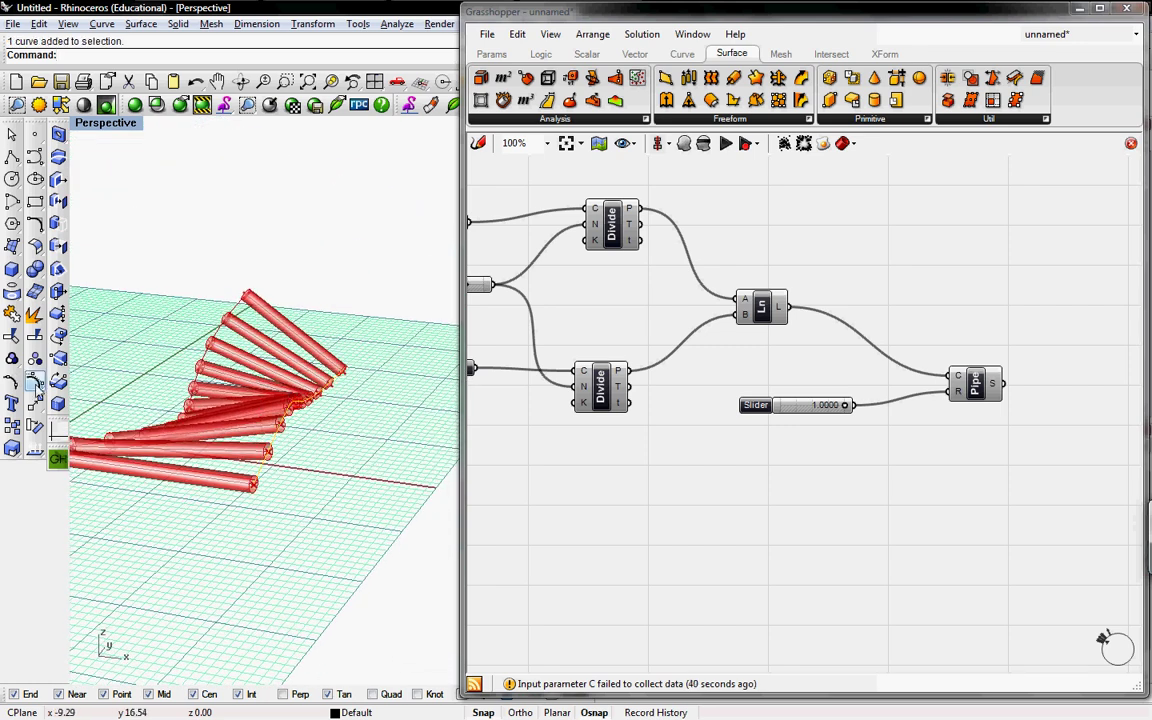
pyautogui.click(35, 336)
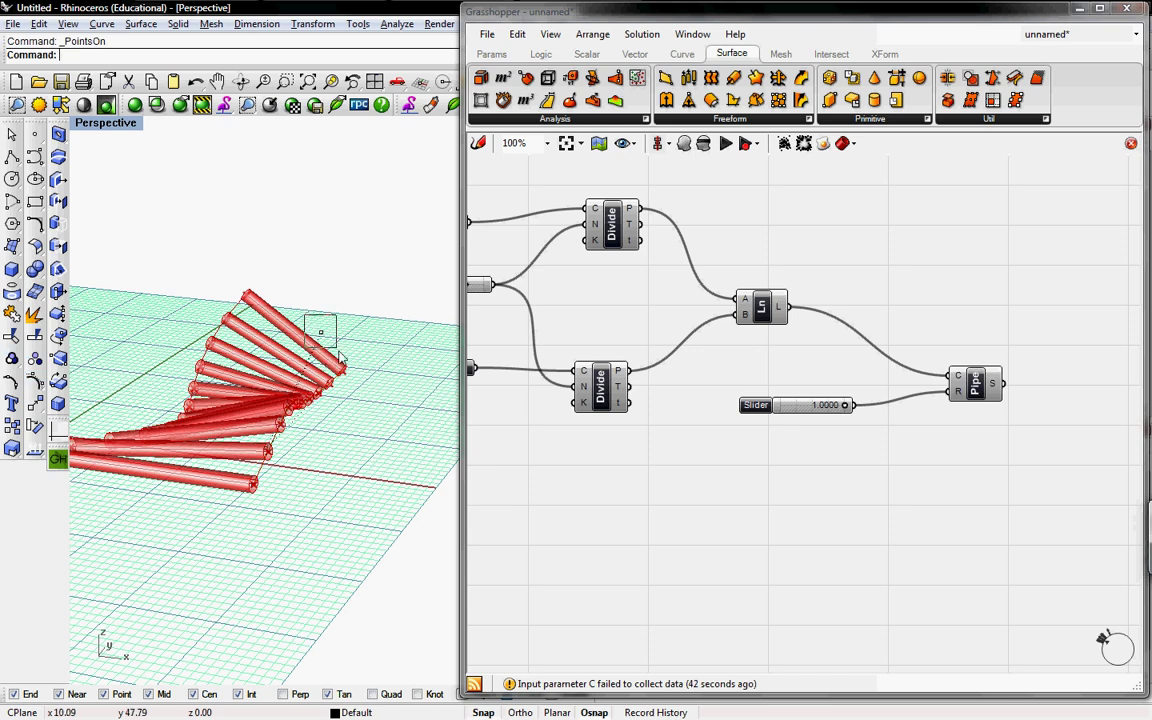
# - Move an interior control point of that curve outward, away from the other curve, and adjust its position to reshape the pipes
pyautogui.click(322, 333)
pyautogui.moveTo(322, 333); pyautogui.dragTo(437, 456)
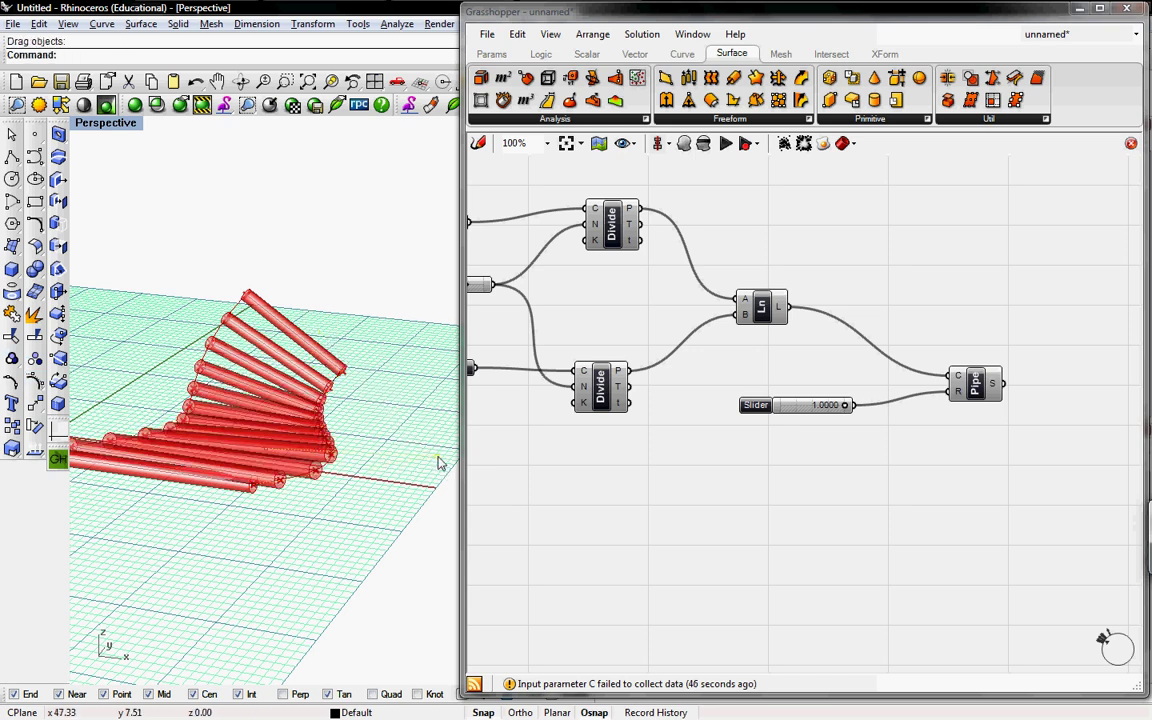
pyautogui.moveTo(420, 397); pyautogui.dragTo(420, 397)
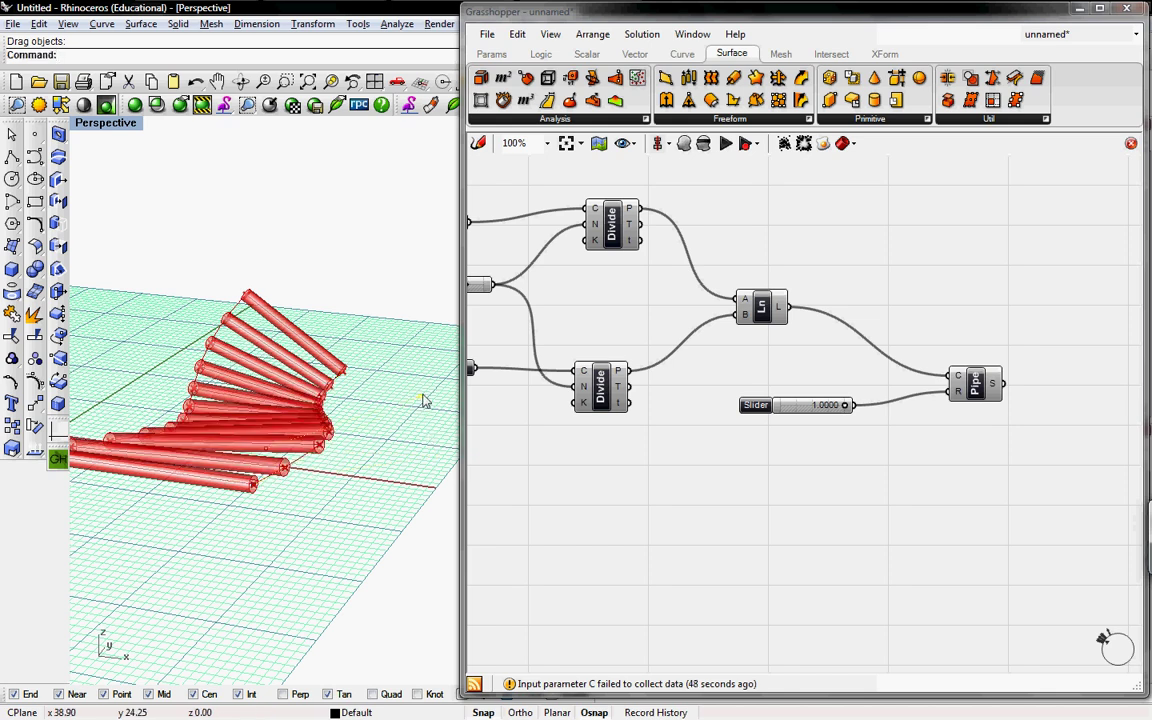
pyautogui.moveTo(396, 453)
pyautogui.mouseDown()
pyautogui.moveTo(347, 458)
pyautogui.moveTo(342, 406)
pyautogui.moveTo(391, 450)
pyautogui.moveTo(362, 475)
pyautogui.moveTo(385, 437)
pyautogui.mouseUp()
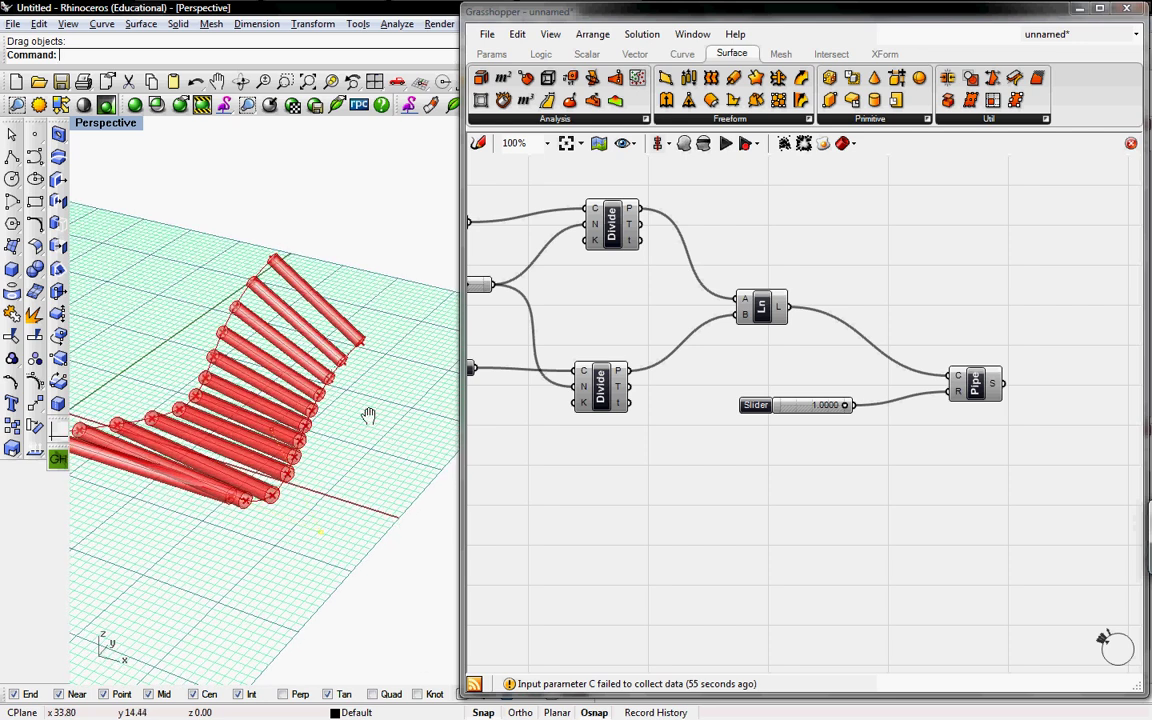
pyautogui.moveTo(368, 415); pyautogui.dragTo(365, 460, button='right')
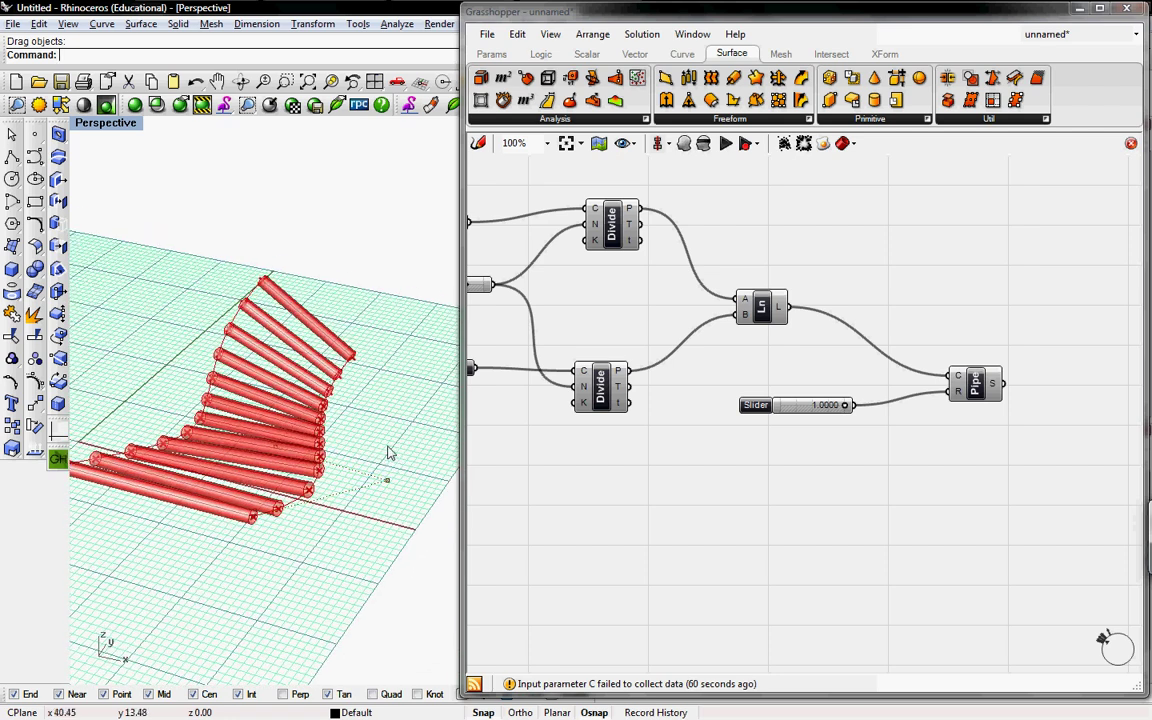
pyautogui.moveTo(694, 491); pyautogui.dragTo(776, 535, button='right')
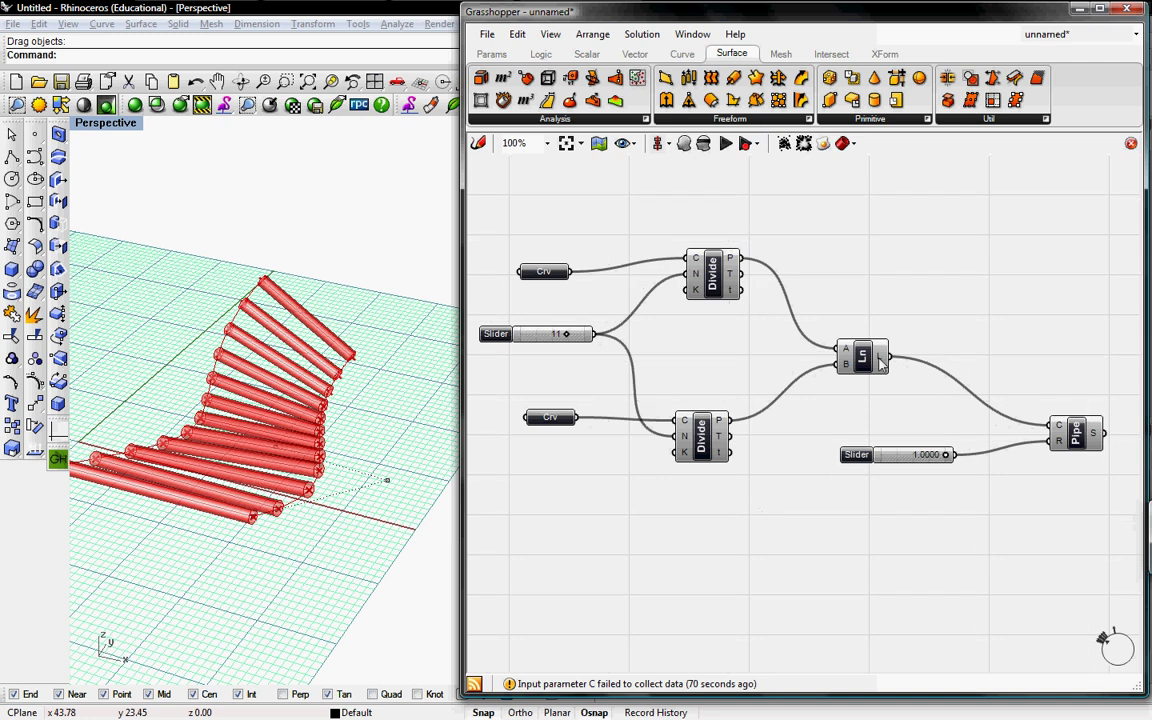